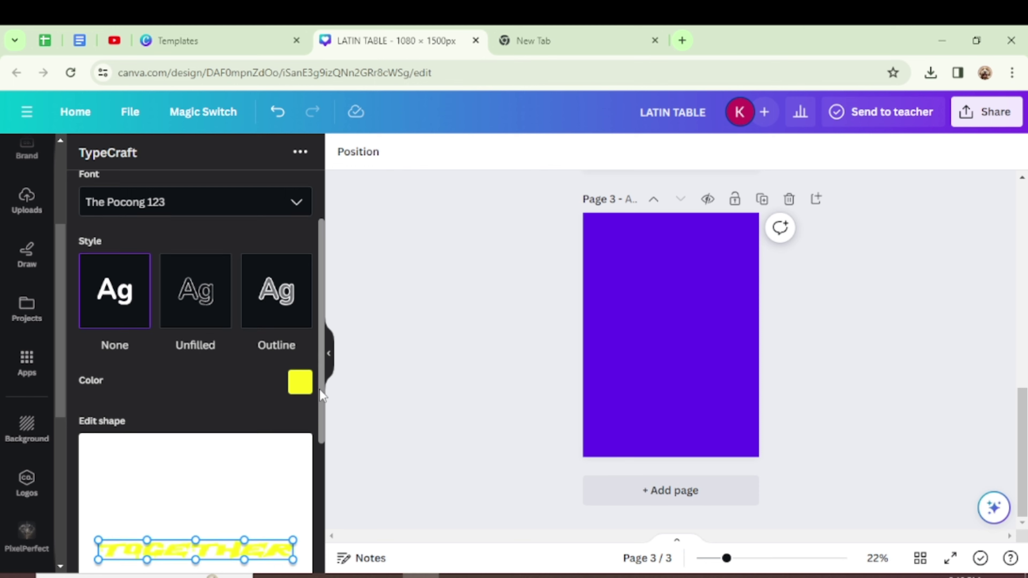
# Step: Warp the top edge of the TOGETHER text into a wide V, with both upper corners raised and the middle dipping
pyautogui.moveTo(98, 377); pyautogui.dragTo(102, 320)
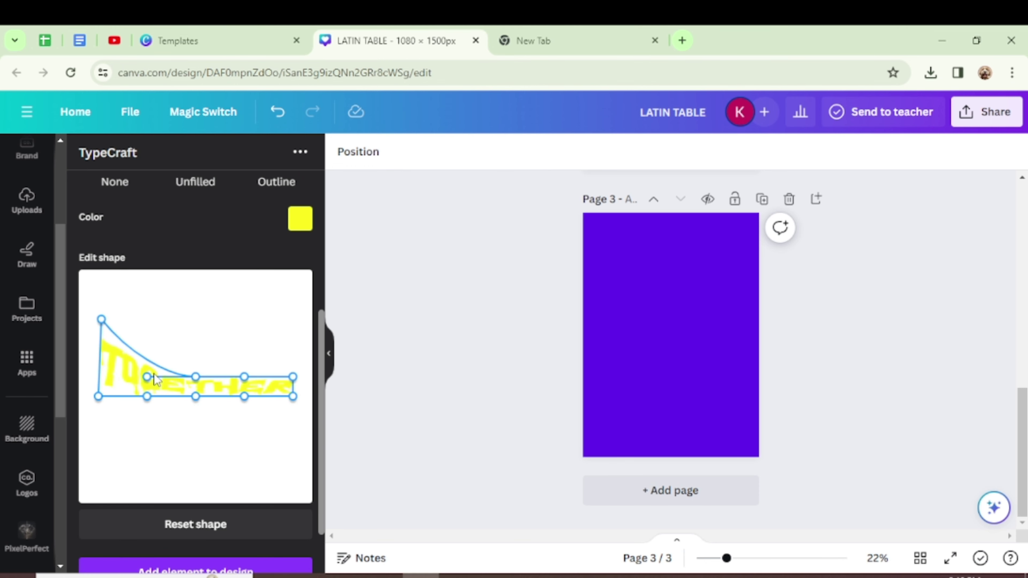
pyautogui.moveTo(196, 377); pyautogui.dragTo(208, 334)
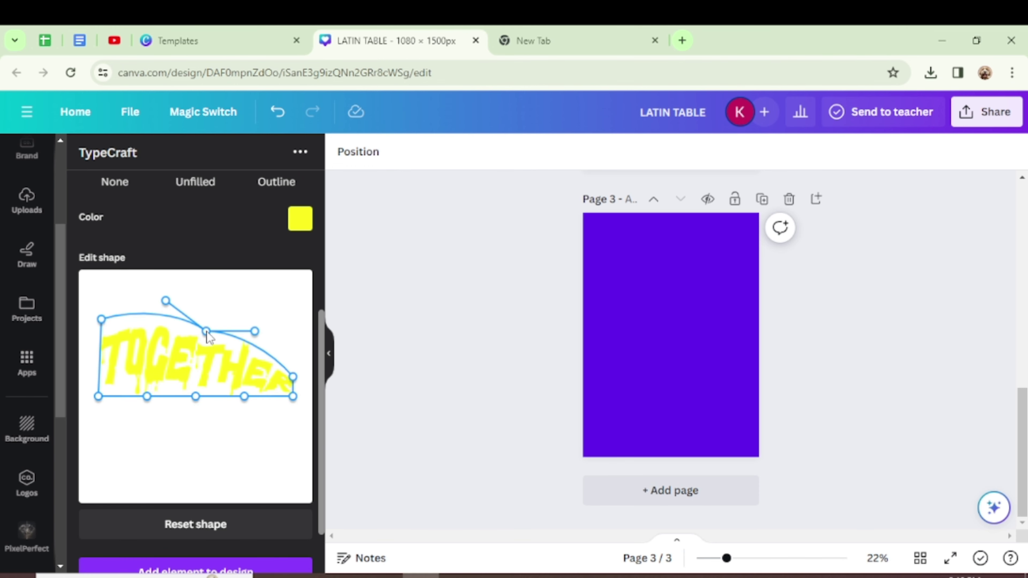
pyautogui.moveTo(293, 377); pyautogui.dragTo(298, 275)
pyautogui.moveTo(257, 334); pyautogui.dragTo(271, 296)
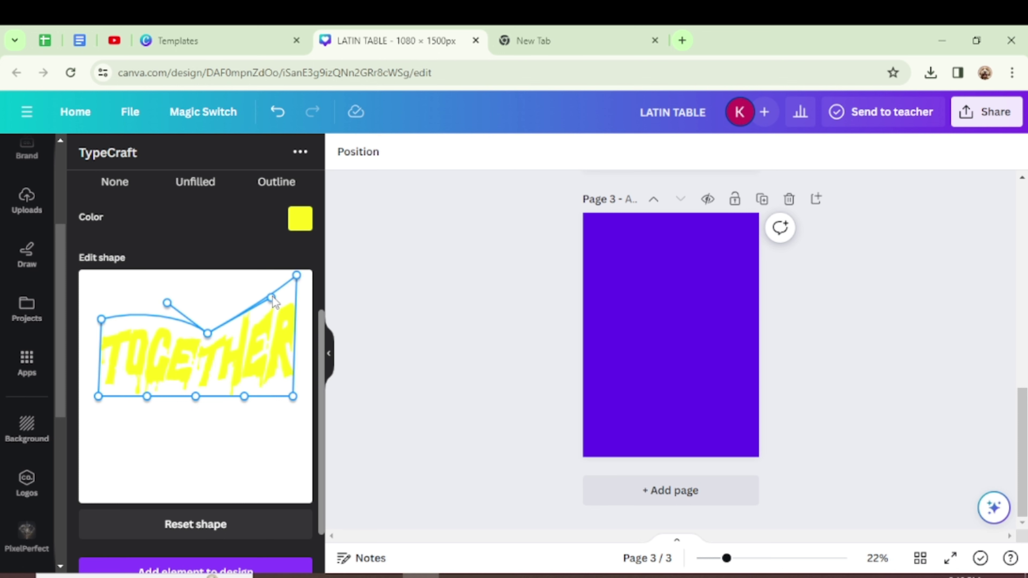
pyautogui.moveTo(167, 303); pyautogui.dragTo(95, 300)
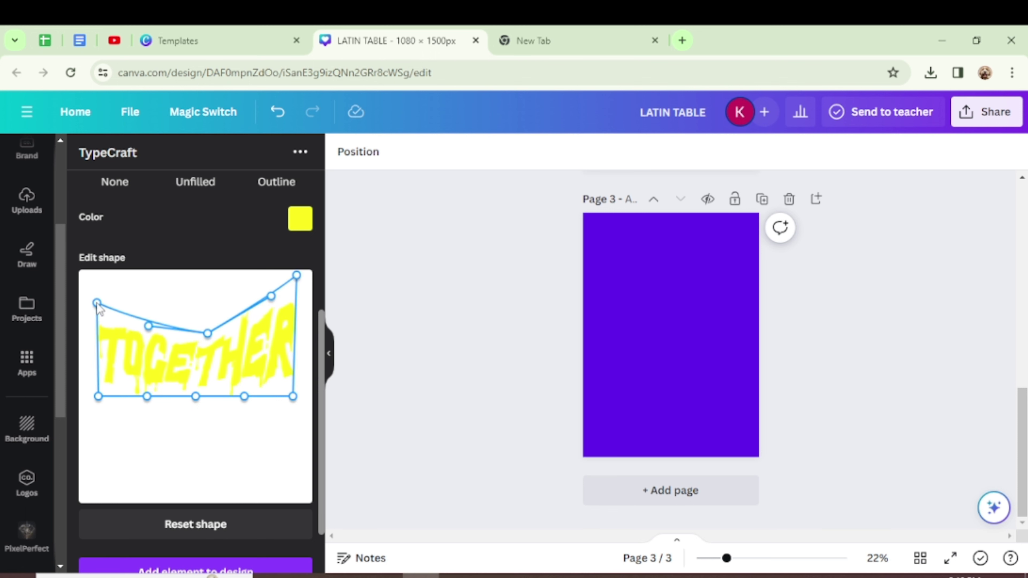
pyautogui.moveTo(153, 323); pyautogui.dragTo(144, 308)
pyautogui.moveTo(296, 275); pyautogui.dragTo(298, 300)
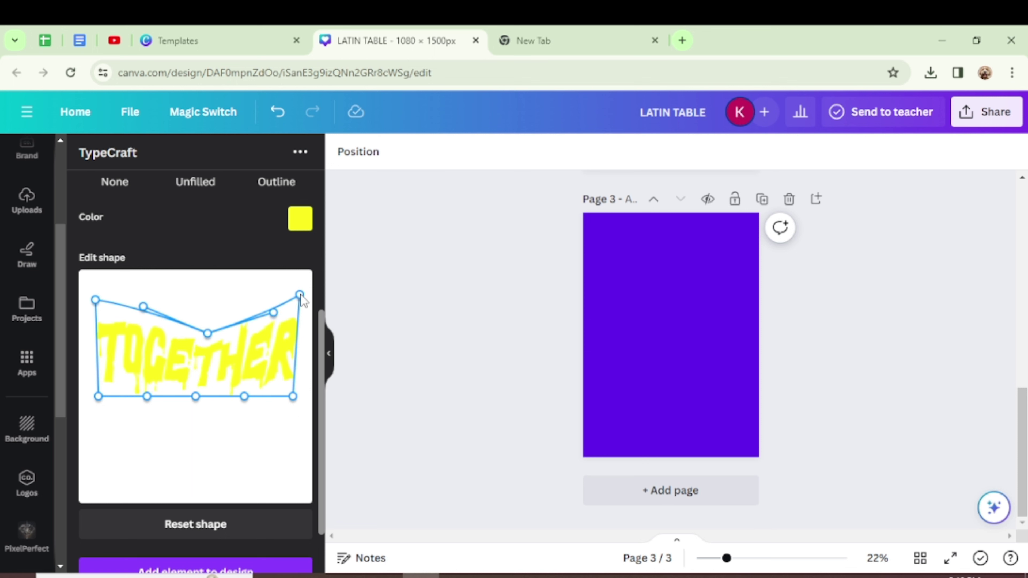
# Step: Reshape the bottom edge of TOGETHER so its left half runs level and the lower-right corner drops slightly
pyautogui.moveTo(99, 397); pyautogui.dragTo(103, 381)
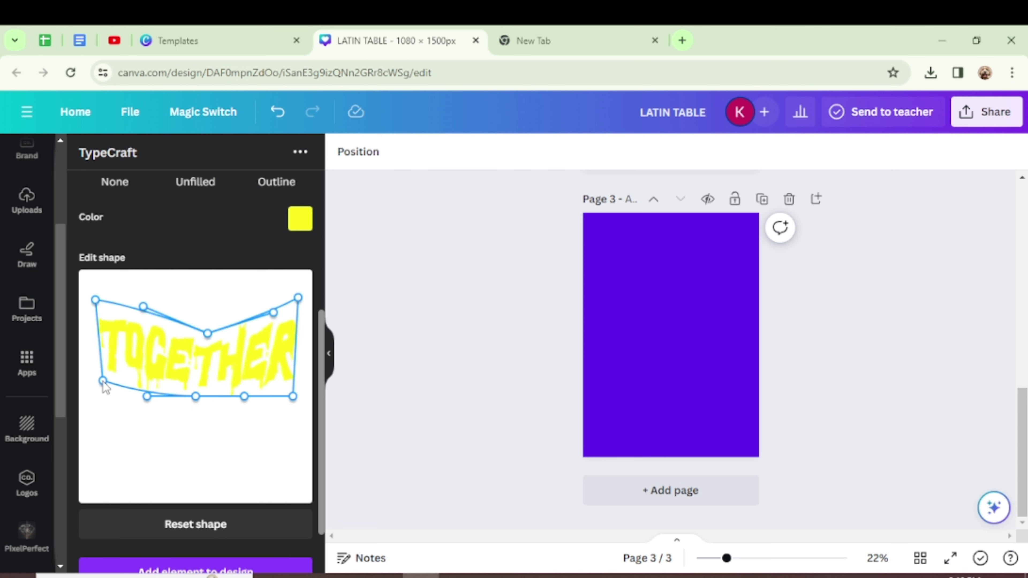
pyautogui.moveTo(245, 397); pyautogui.dragTo(294, 409)
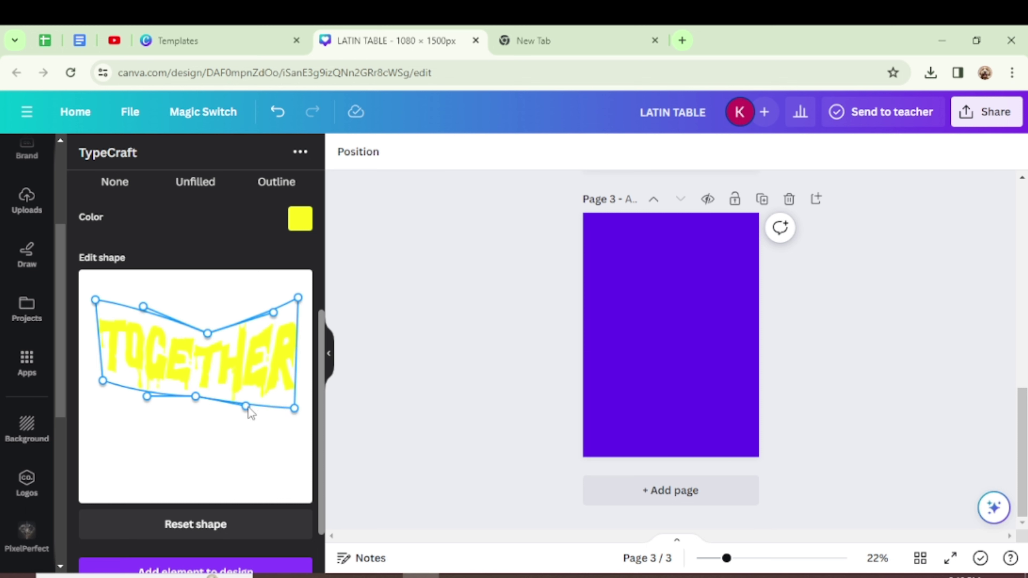
pyautogui.moveTo(102, 381); pyautogui.dragTo(198, 398)
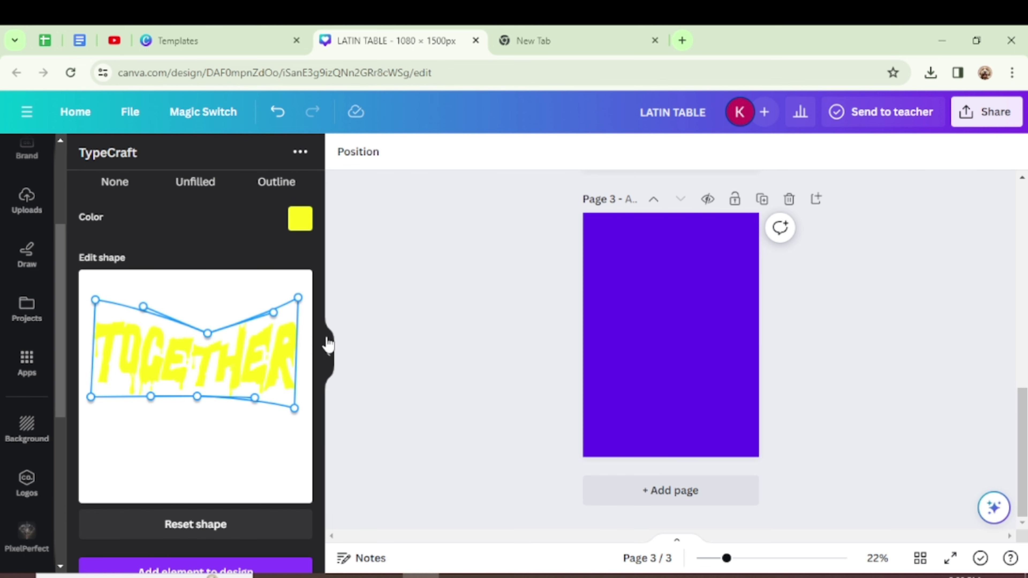
# Step: Add the warped TOGETHER text to page 3, enlarge it to nearly the page width and place it in the upper part
pyautogui.scroll(-2, 322, 385)
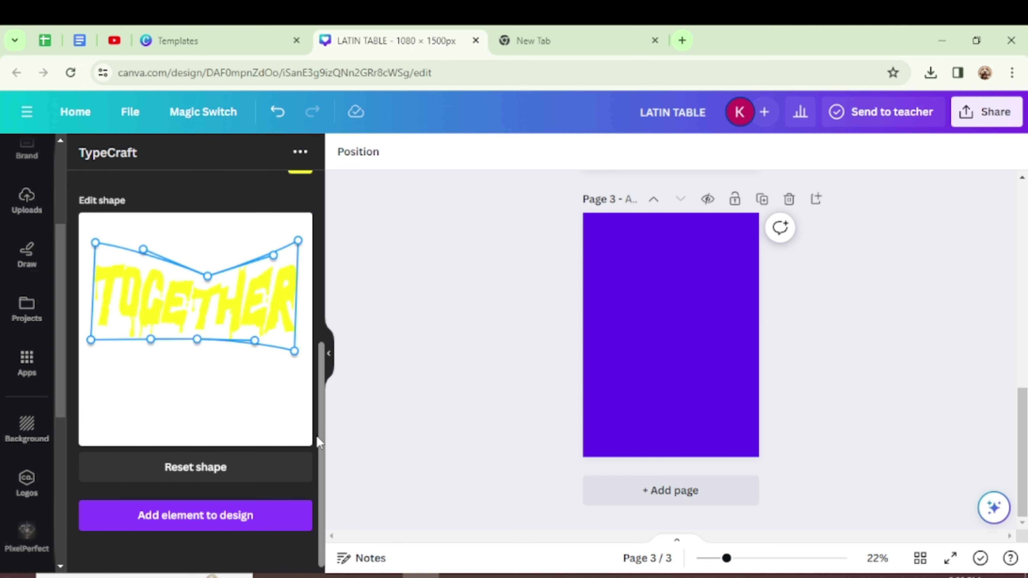
pyautogui.click(243, 517)
pyautogui.moveTo(644, 350); pyautogui.dragTo(602, 400)
pyautogui.moveTo(664, 369); pyautogui.dragTo(734, 264)
pyautogui.click(713, 427)
pyautogui.moveTo(691, 367); pyautogui.dragTo(687, 288)
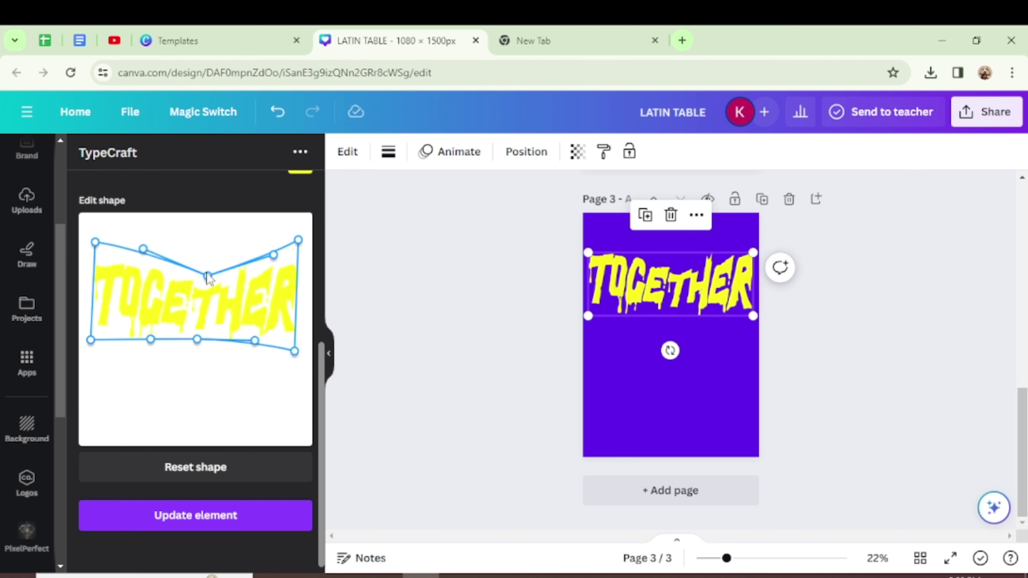
# Step: Make the dip in TOGETHER's top edge shallower, update the text on the page and scale it down slightly
pyautogui.moveTo(207, 278); pyautogui.dragTo(207, 262)
pyautogui.moveTo(273, 239); pyautogui.dragTo(275, 248)
pyautogui.moveTo(143, 234); pyautogui.dragTo(136, 247)
pyautogui.click(213, 522)
pyautogui.moveTo(255, 342); pyautogui.dragTo(255, 350)
pyautogui.click(194, 514)
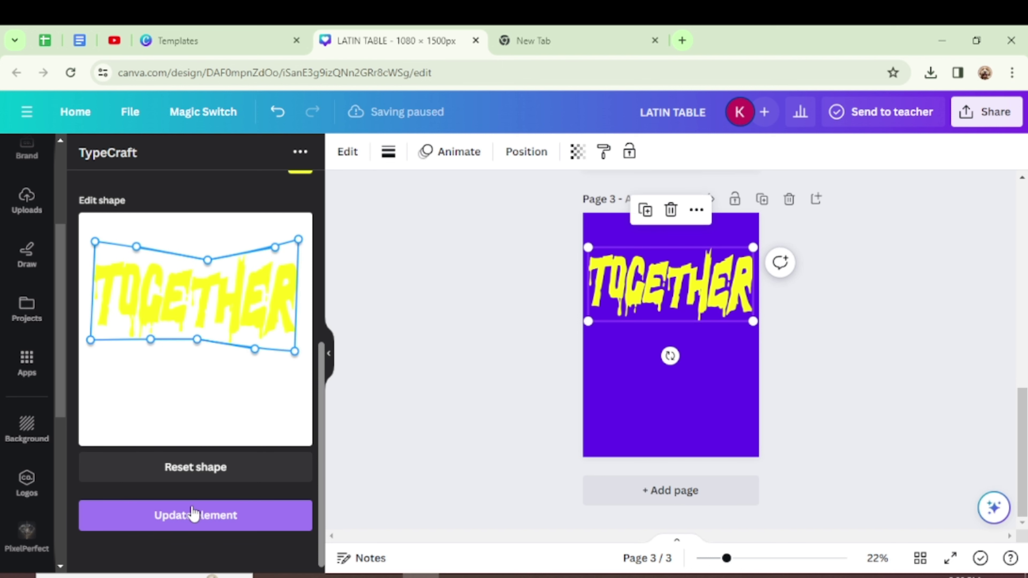
pyautogui.moveTo(755, 322); pyautogui.dragTo(742, 316)
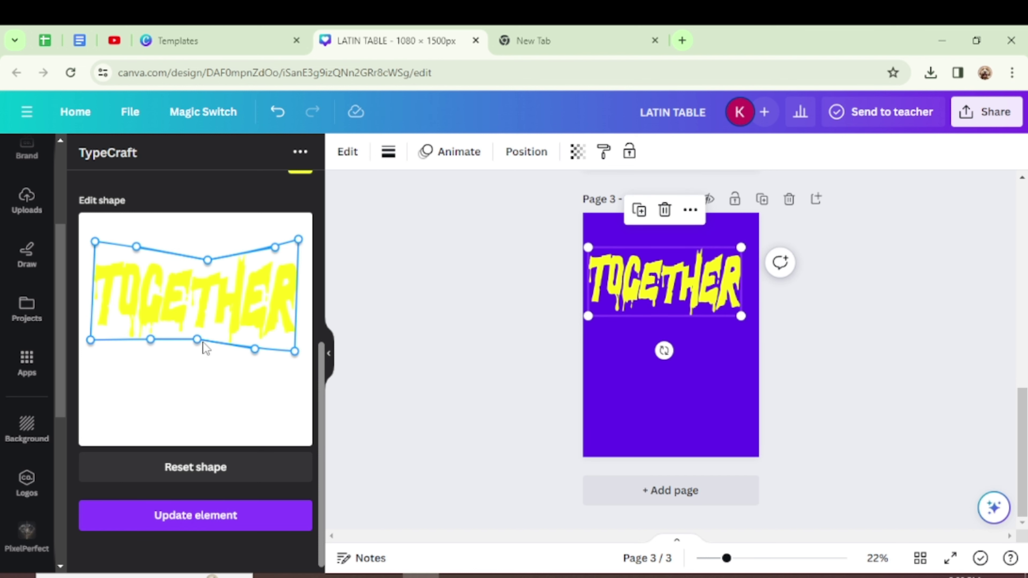
# Step: Raise TOGETHER's upper-left corner, deepen the dip in its top edge and update the text on the page
pyautogui.moveTo(95, 242); pyautogui.dragTo(136, 233)
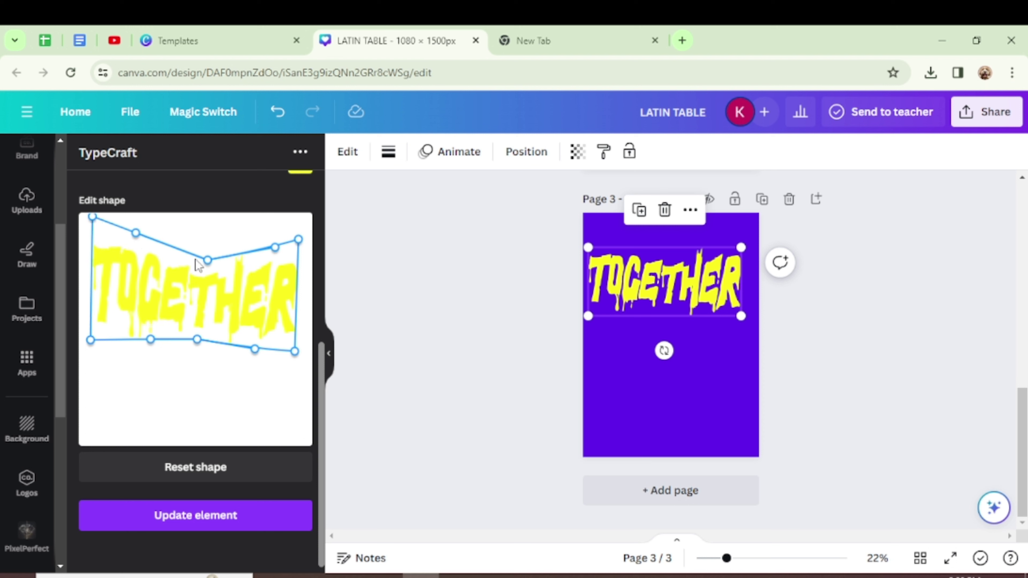
pyautogui.moveTo(204, 260); pyautogui.dragTo(203, 277)
pyautogui.moveTo(132, 249); pyautogui.dragTo(135, 245)
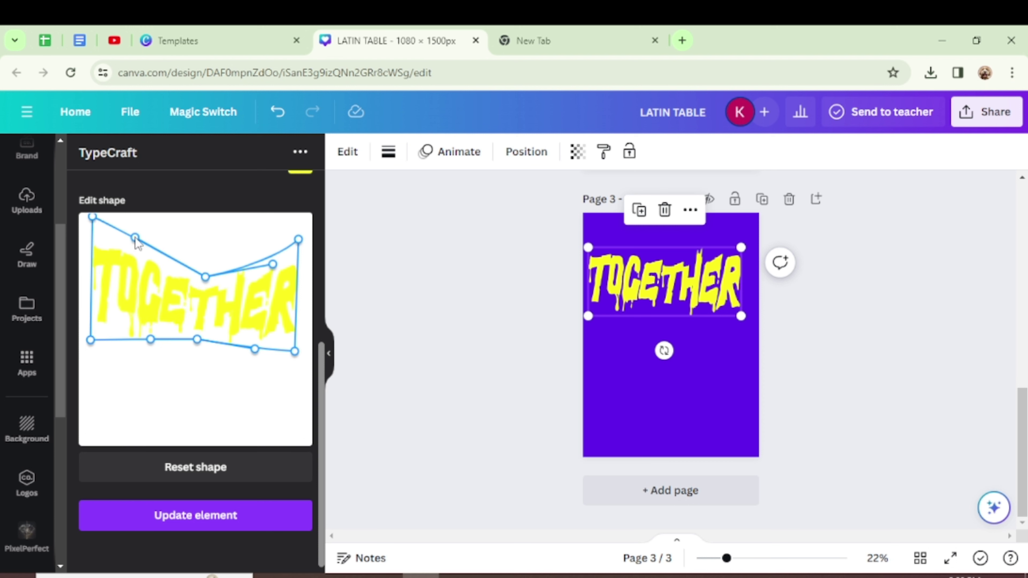
pyautogui.moveTo(273, 264); pyautogui.dragTo(270, 258)
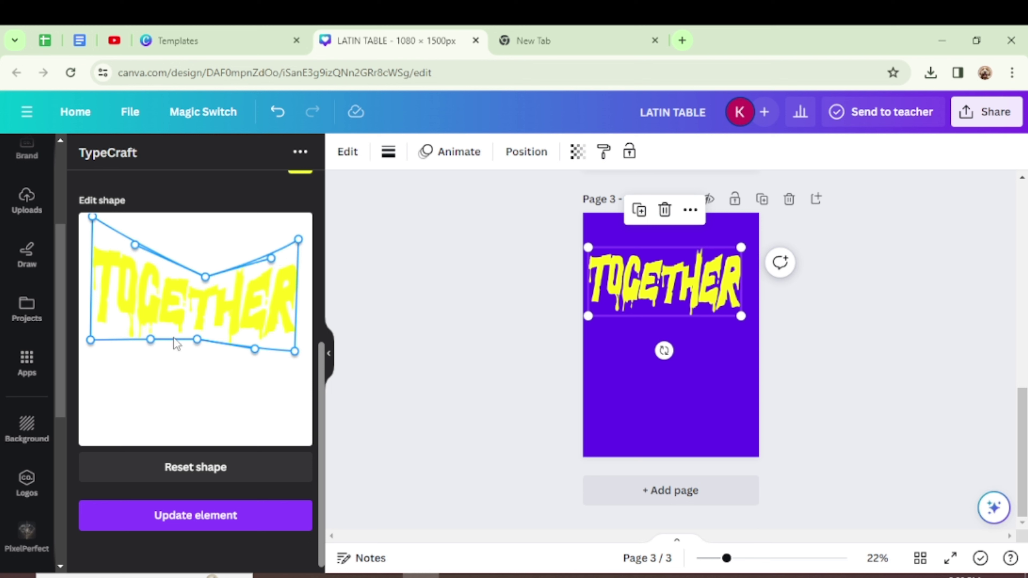
pyautogui.moveTo(150, 339); pyautogui.dragTo(152, 330)
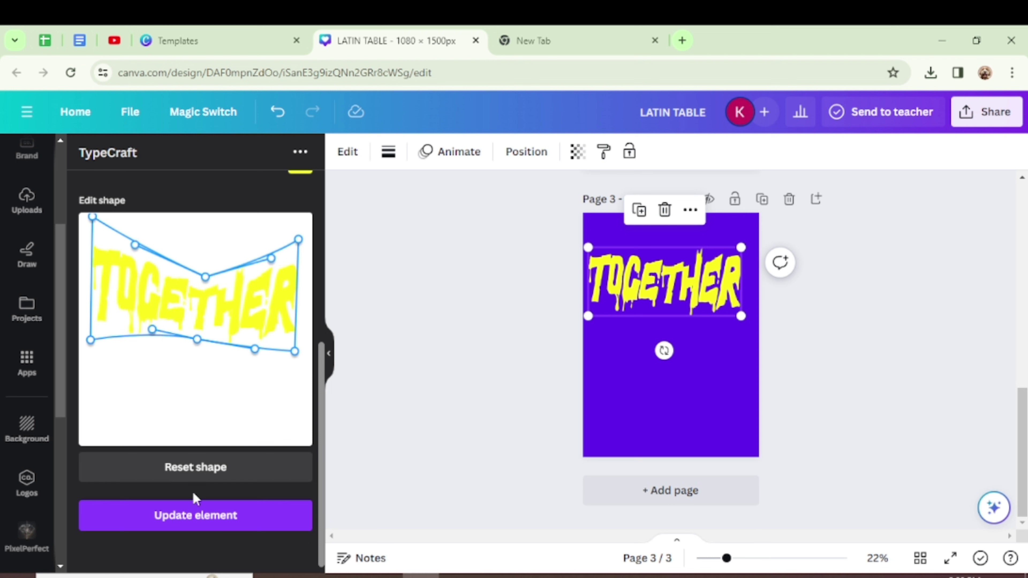
pyautogui.click(203, 516)
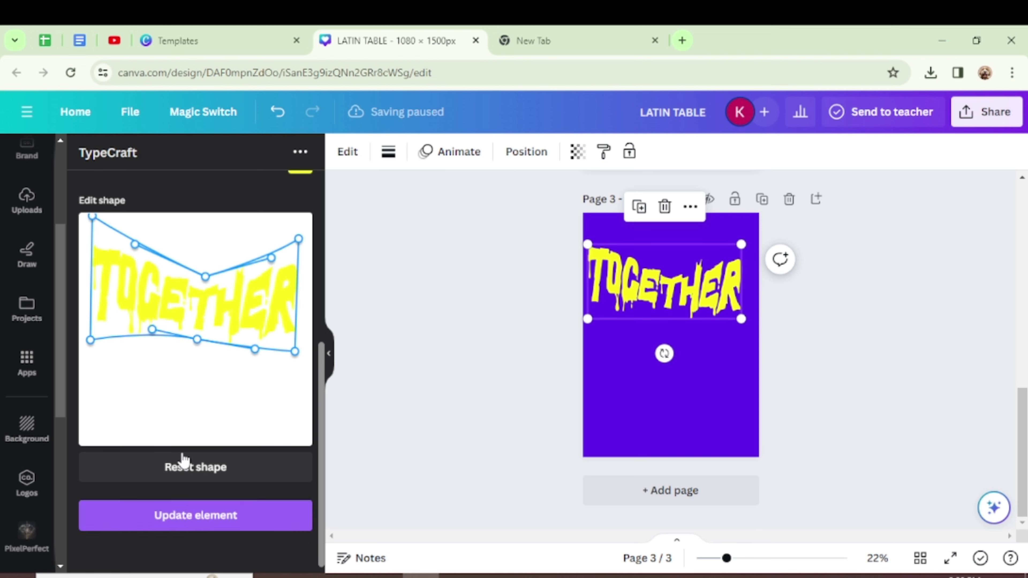
# Step: Raise TOGETHER's lower-left corner to straighten the bottom edge, update the text and centre it horizontally on the page
pyautogui.moveTo(152, 330); pyautogui.dragTo(118, 330)
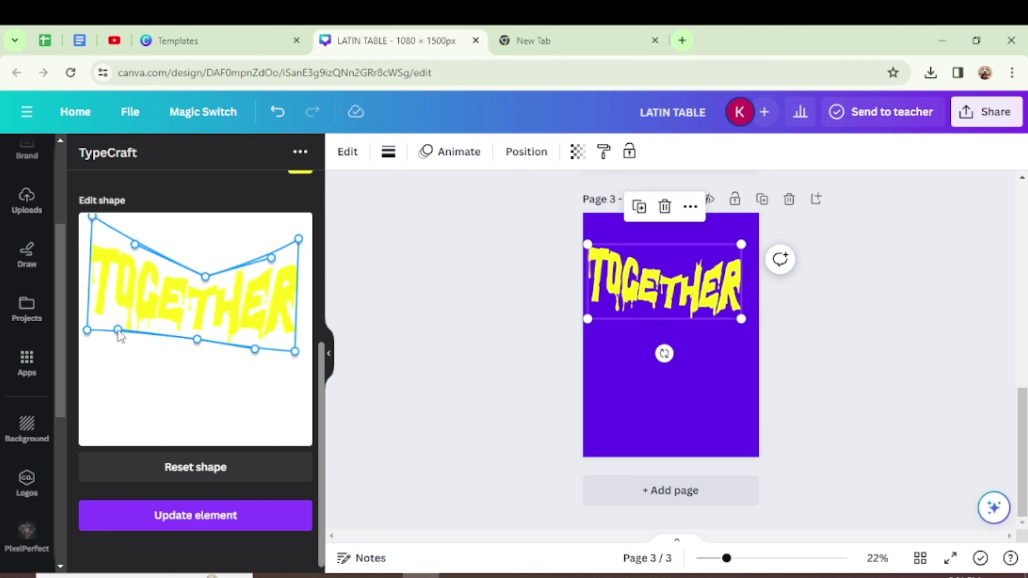
pyautogui.click(215, 521)
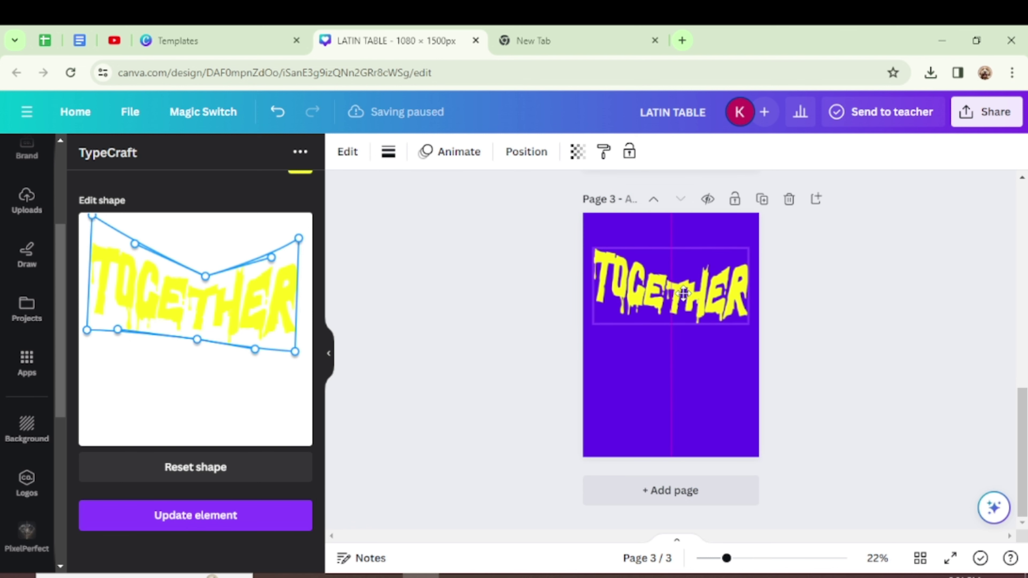
pyautogui.click(718, 400)
# Step: Start a new TypeCraft text and replace the default wording with WE
pyautogui.scroll(5, 203, 324)
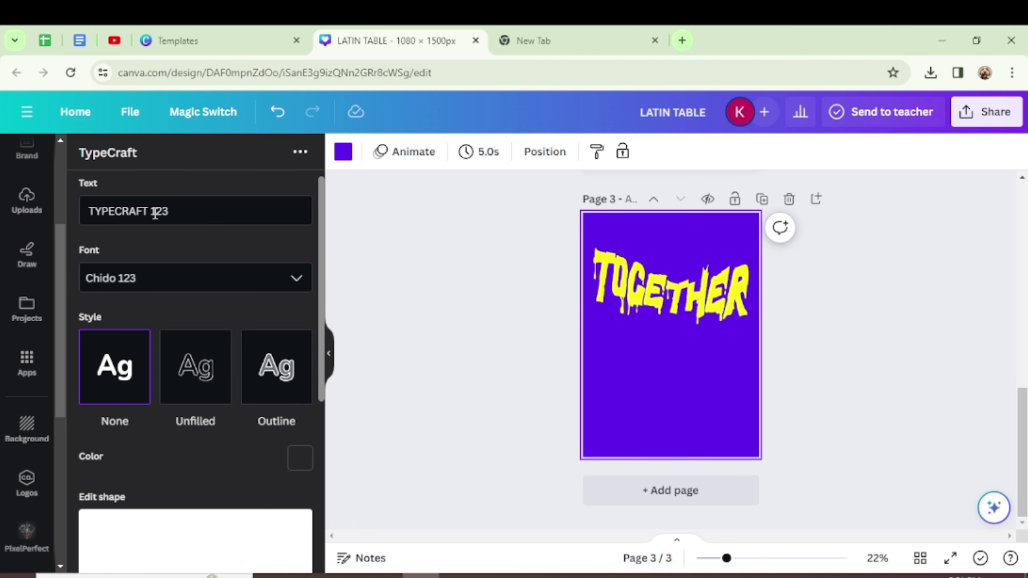
pyautogui.click(182, 207)
pyautogui.press('BackSpace')
pyautogui.press('BackSpace')
pyautogui.press('BackSpace')
pyautogui.press('BackSpace')
pyautogui.press('BackSpace')
pyautogui.press('BackSpace')
pyautogui.press('BackSpace')
pyautogui.press('BackSpace')
pyautogui.press('BackSpace')
pyautogui.press('BackSpace')
pyautogui.press('BackSpace')
pyautogui.press('BackSpace')
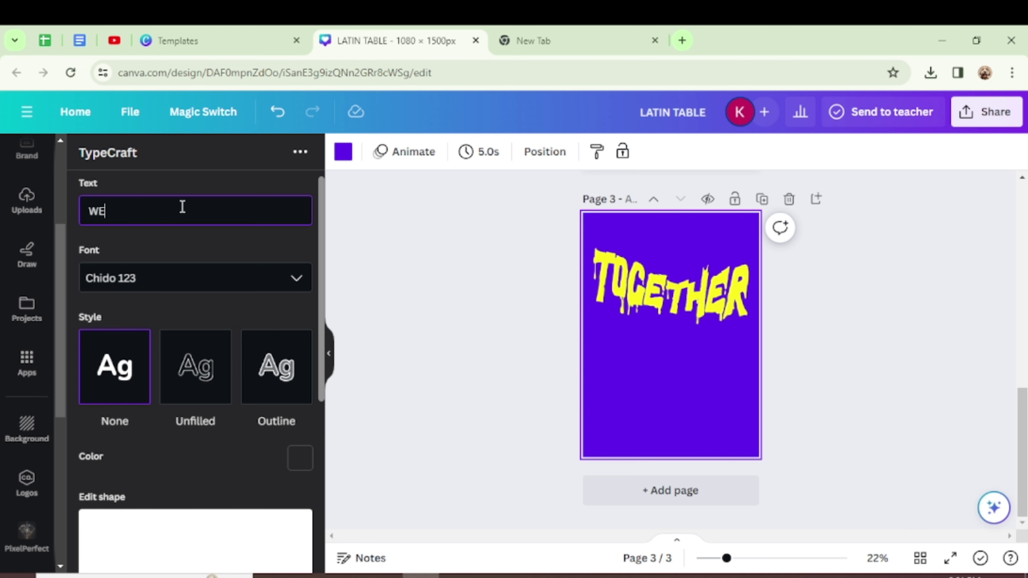
# Step: Set the colour of the WE text to pure black
pyautogui.scroll(-5, 300, 432)
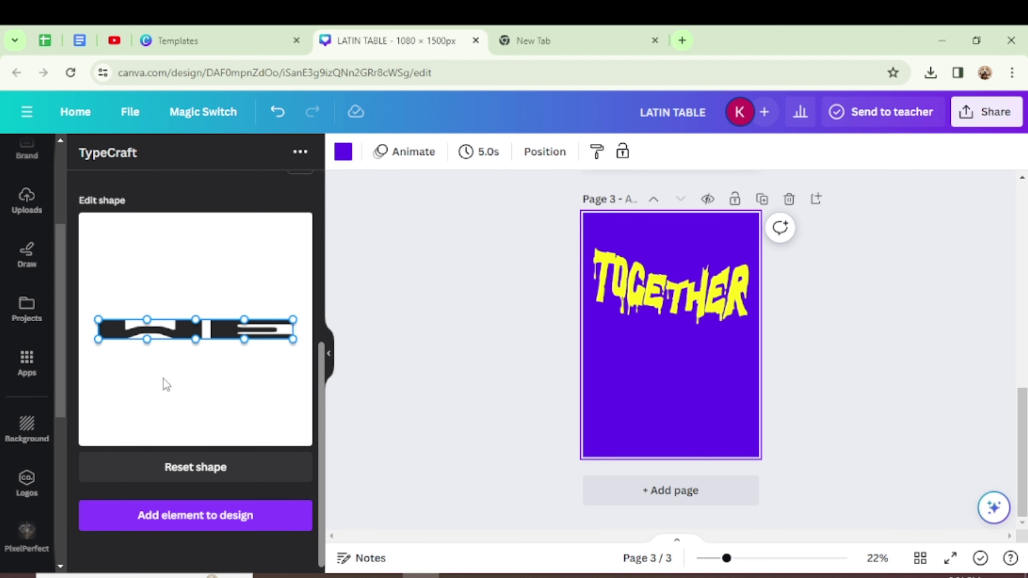
pyautogui.scroll(3, 311, 328)
pyautogui.click(301, 279)
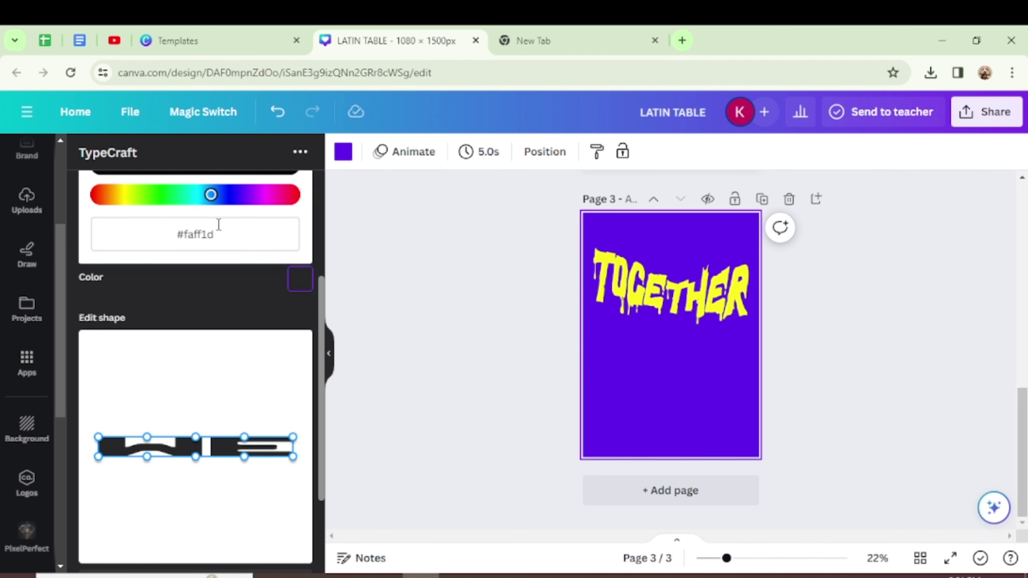
pyautogui.moveTo(320, 308); pyautogui.dragTo(321, 271)
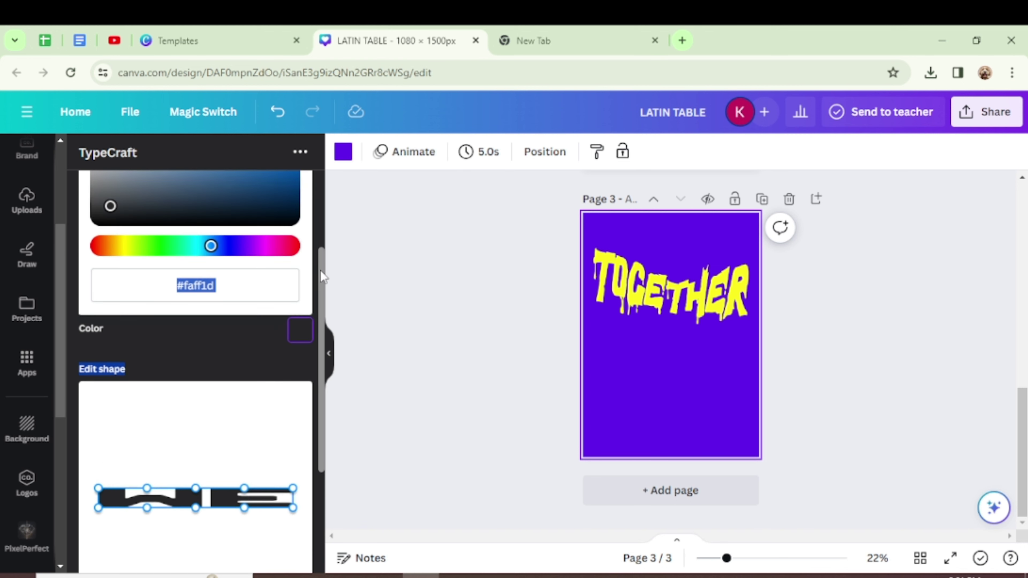
pyautogui.moveTo(111, 219); pyautogui.dragTo(83, 235)
pyautogui.click(269, 415)
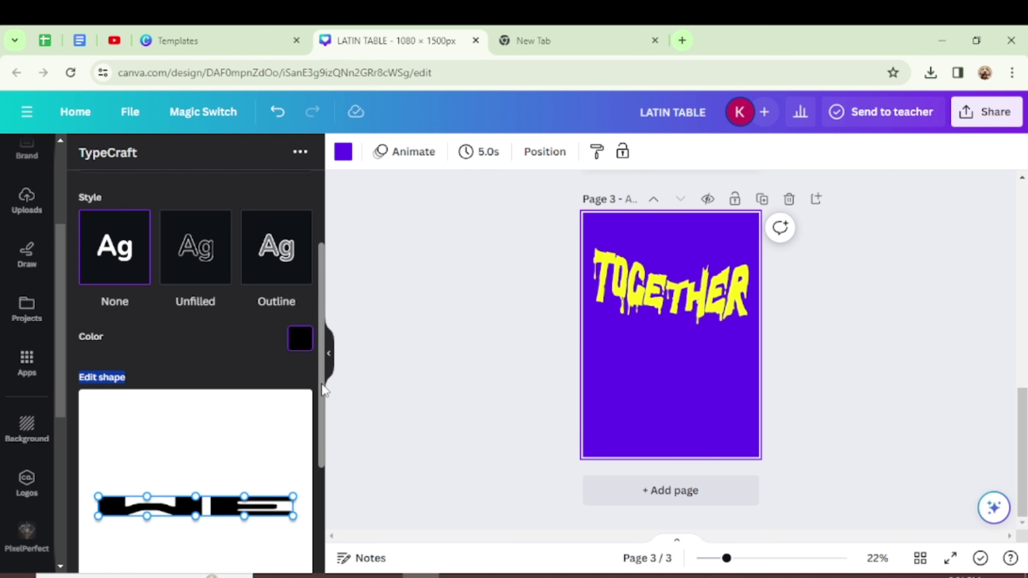
# Step: Warp the WE text so its left side is tall and the top edge slopes down to a shorter right side
pyautogui.scroll(-3, 181, 411)
pyautogui.moveTo(98, 354); pyautogui.dragTo(98, 307)
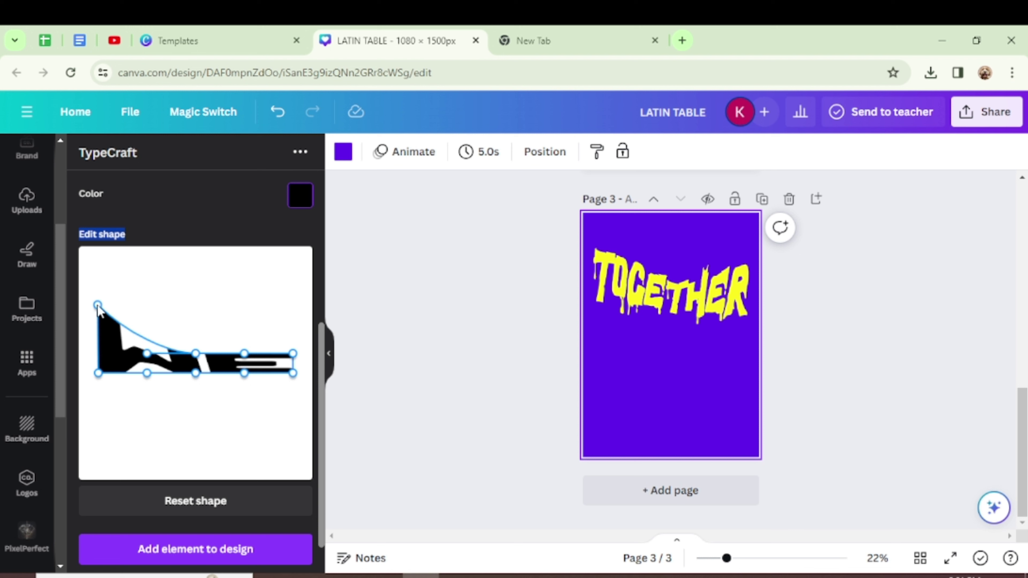
pyautogui.moveTo(145, 350); pyautogui.dragTo(201, 343)
pyautogui.moveTo(292, 353); pyautogui.dragTo(293, 341)
pyautogui.moveTo(196, 373); pyautogui.dragTo(294, 382)
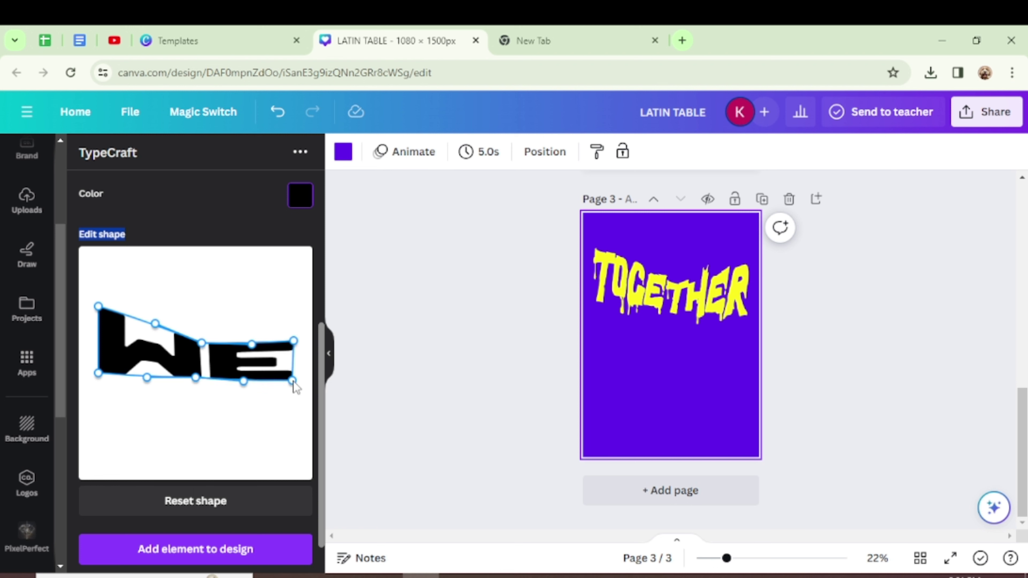
# Step: Add the warped WE text to page 3 and place it under the left half of TOGETHER
pyautogui.click(254, 551)
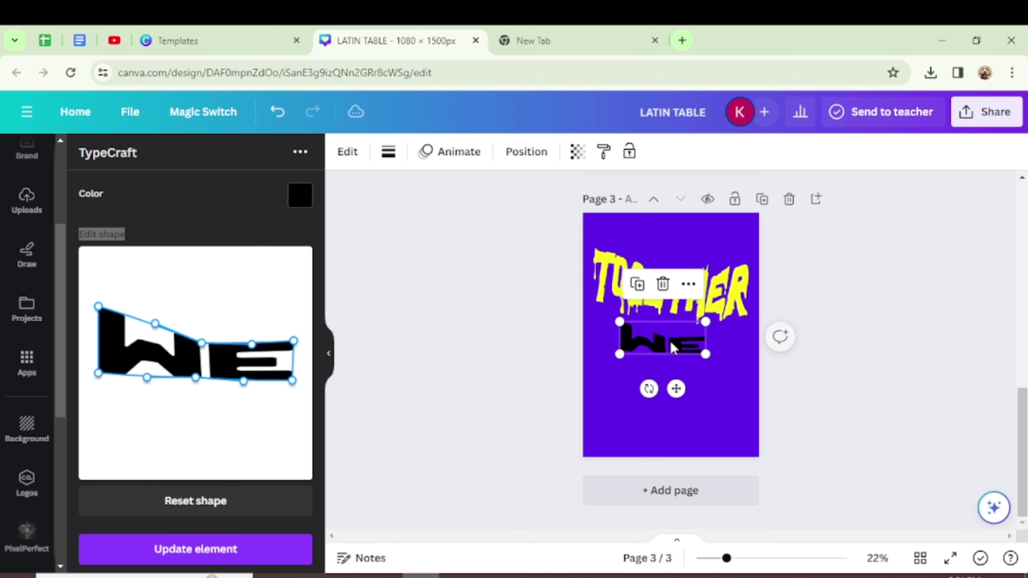
pyautogui.moveTo(666, 342); pyautogui.dragTo(642, 328)
pyautogui.click(692, 392)
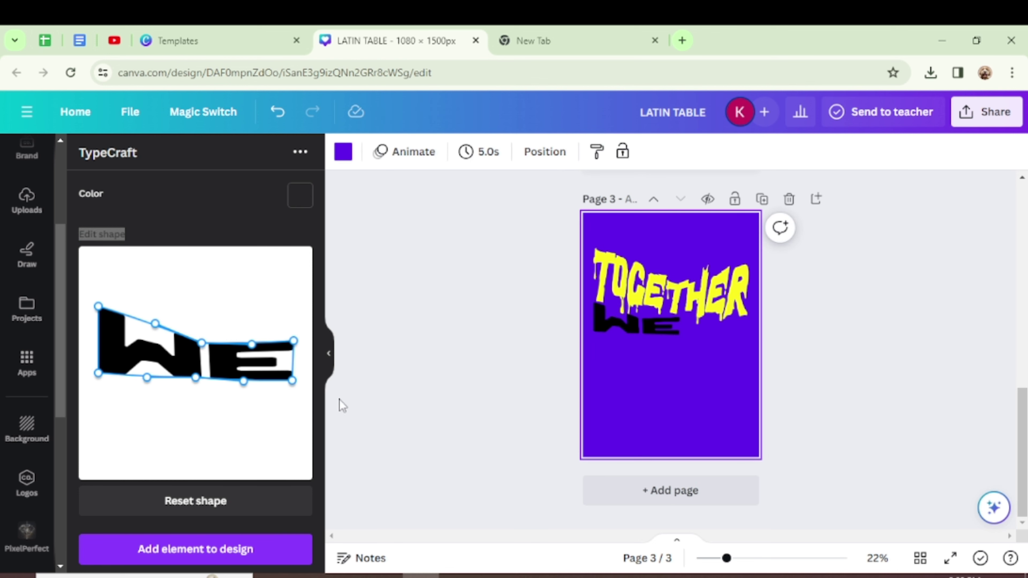
# Step: Change the font of the TOGETHER text to Chido 123 and update it on the page
pyautogui.click(656, 279)
pyautogui.moveTo(320, 355); pyautogui.dragTo(315, 170)
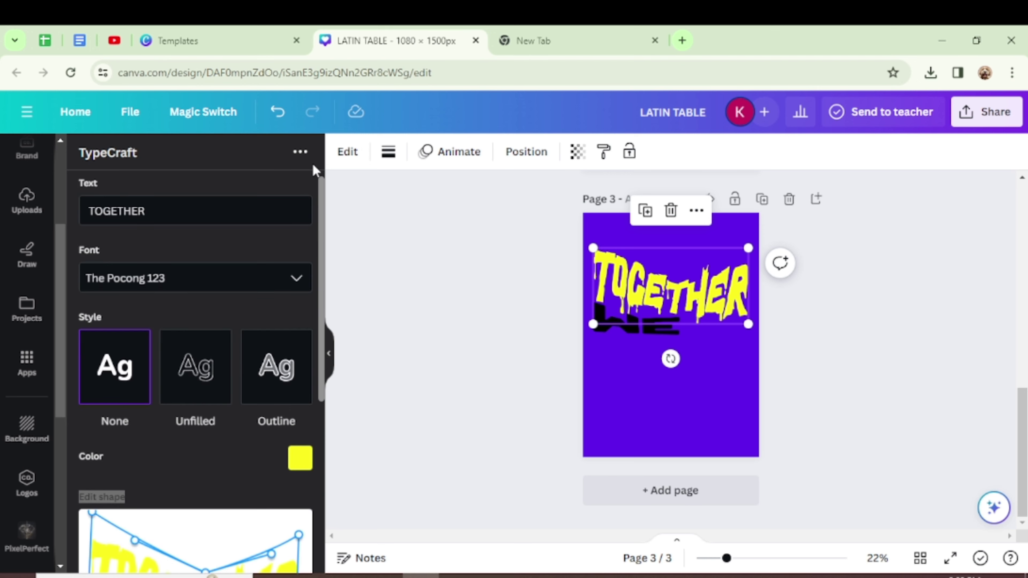
pyautogui.click(303, 279)
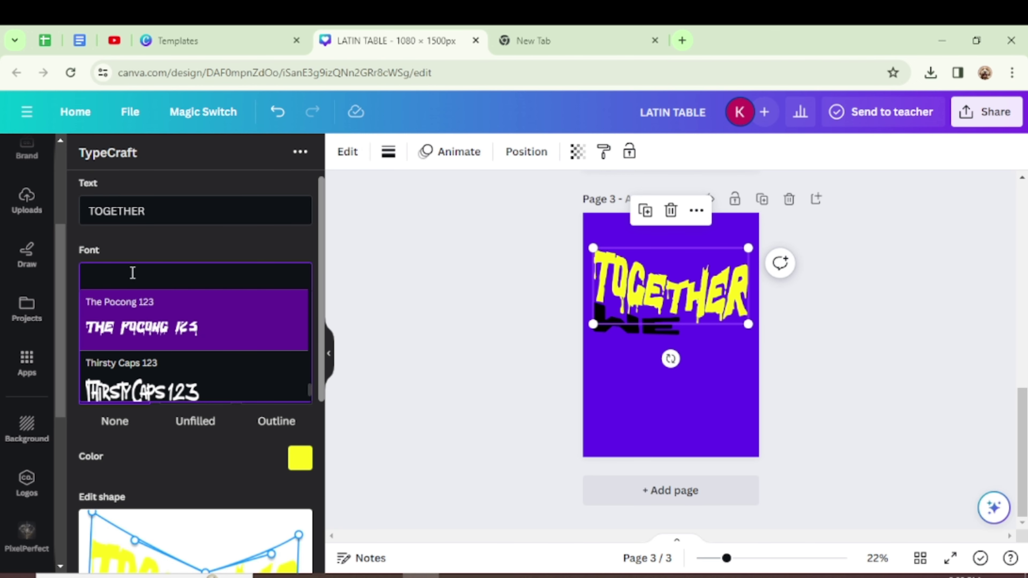
pyautogui.write('Chi')
pyautogui.click(135, 320)
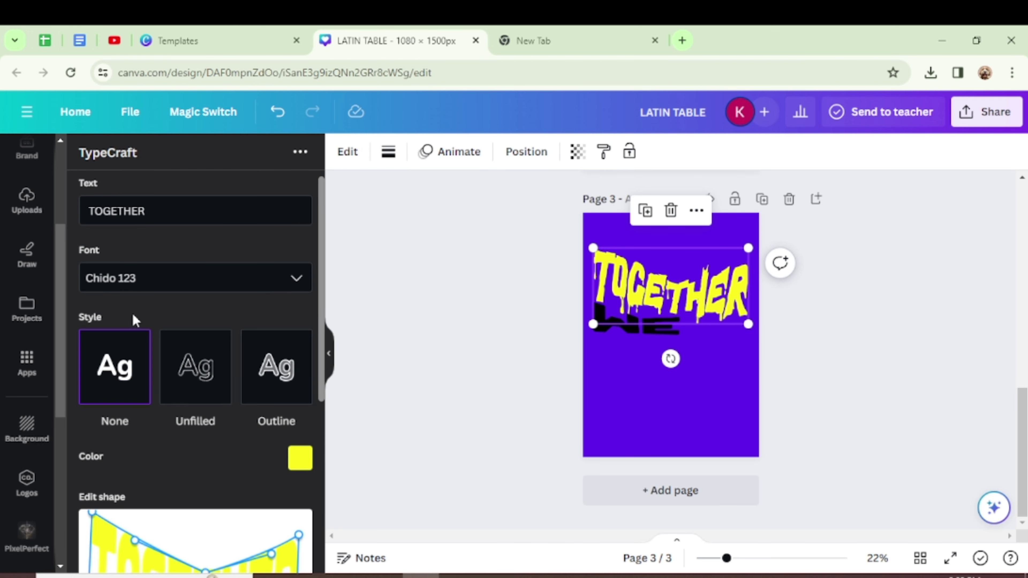
pyautogui.scroll(-6, 243, 528)
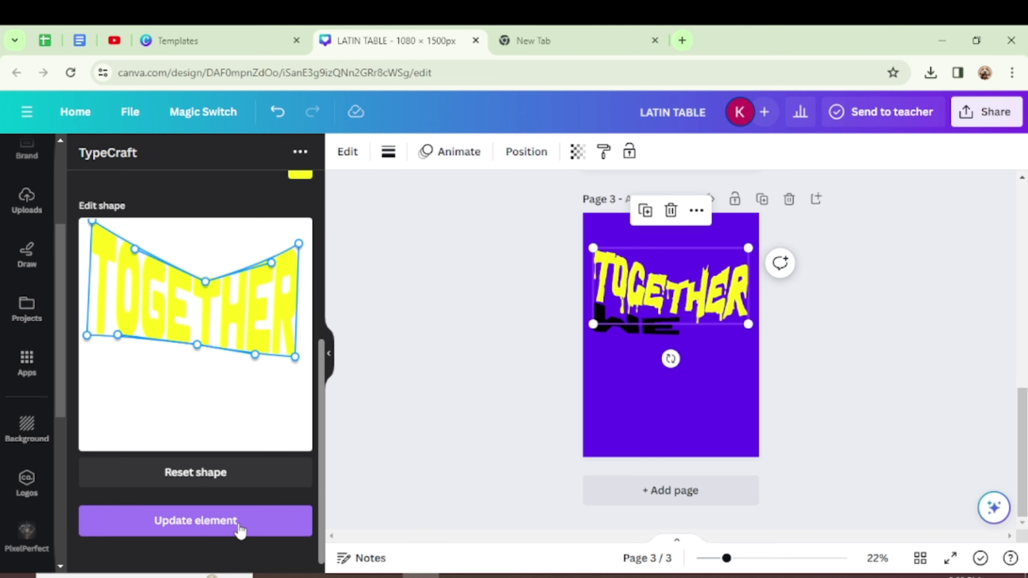
pyautogui.click(237, 523)
# Step: Move the WE text down so it sits beneath the left half of the enlarged TOGETHER lettering
pyautogui.click(670, 420)
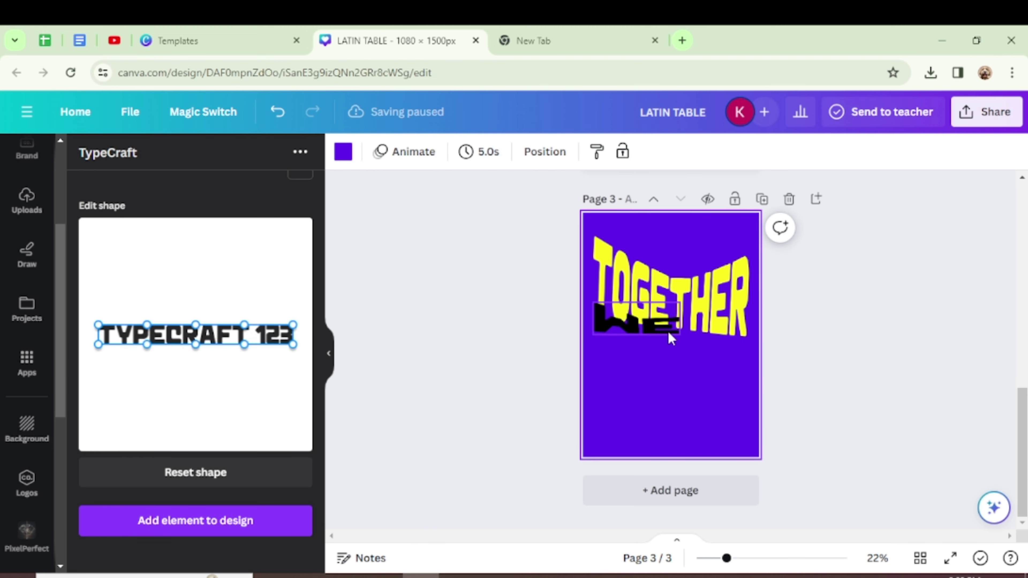
pyautogui.click(658, 361)
pyautogui.moveTo(658, 360); pyautogui.dragTo(657, 345)
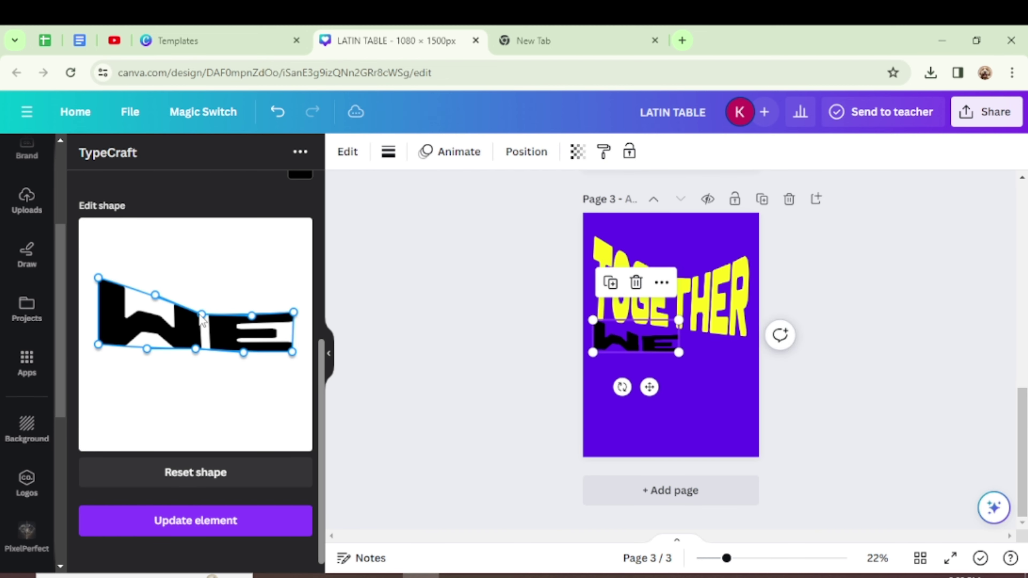
# Step: Reshape the top edge of WE to bulge over the W and slope smoothly down across the E, and update the element
pyautogui.moveTo(201, 313); pyautogui.dragTo(133, 287)
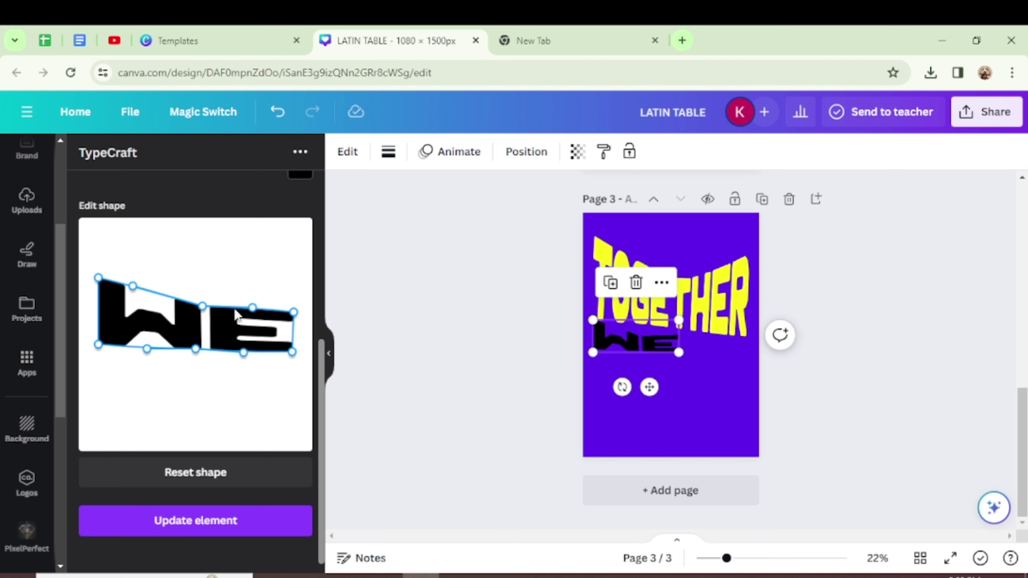
pyautogui.moveTo(204, 307); pyautogui.dragTo(250, 302)
pyautogui.moveTo(131, 264)
pyautogui.mouseDown()
pyautogui.moveTo(153, 282)
pyautogui.moveTo(146, 263)
pyautogui.mouseUp()
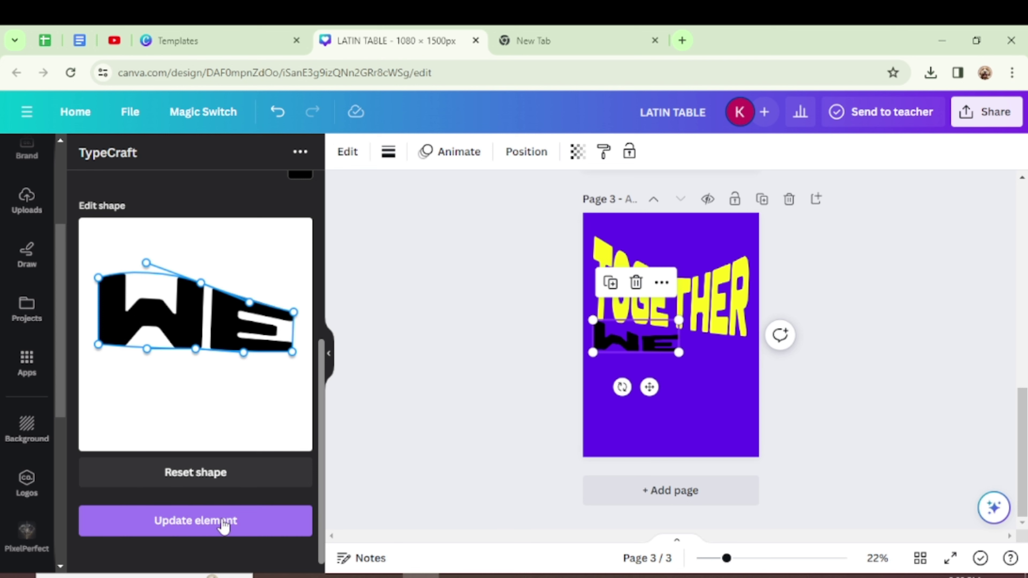
pyautogui.click(223, 526)
pyautogui.click(668, 413)
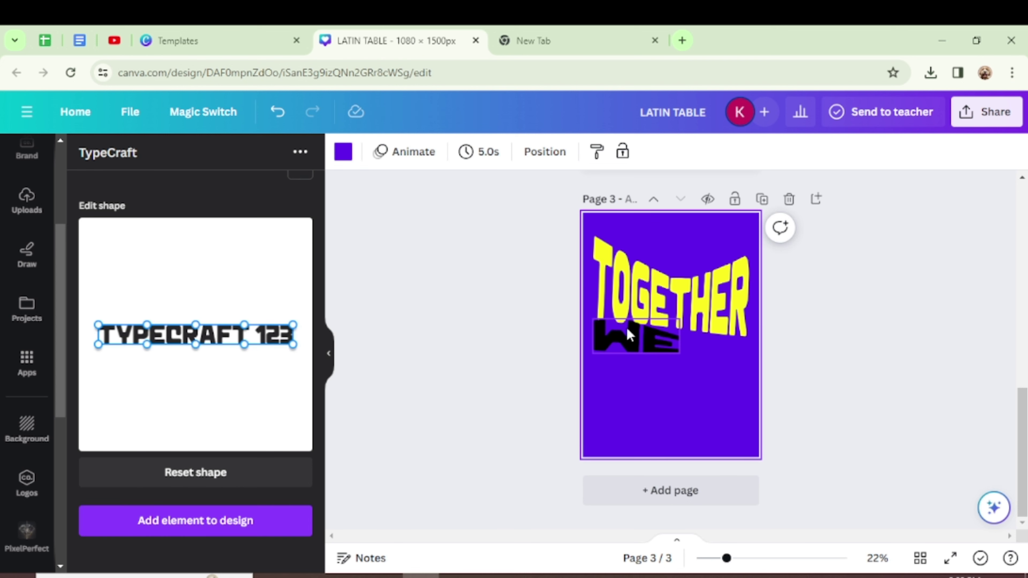
# Step: Raise the top-right corner of the WE shape to make the E taller, and update the element on page 3
pyautogui.click(635, 346)
pyautogui.moveTo(292, 315); pyautogui.dragTo(294, 296)
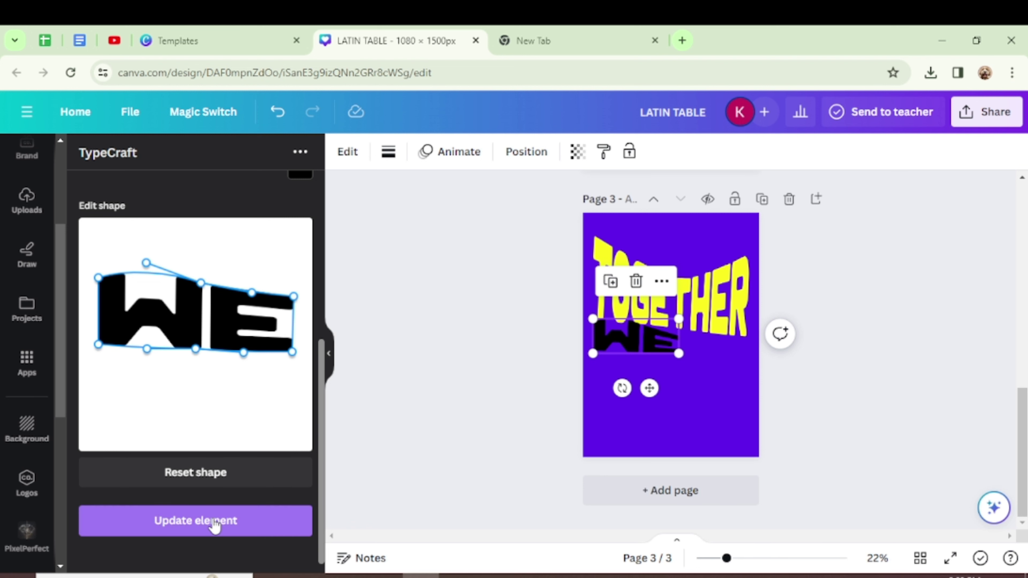
pyautogui.click(214, 526)
pyautogui.click(695, 414)
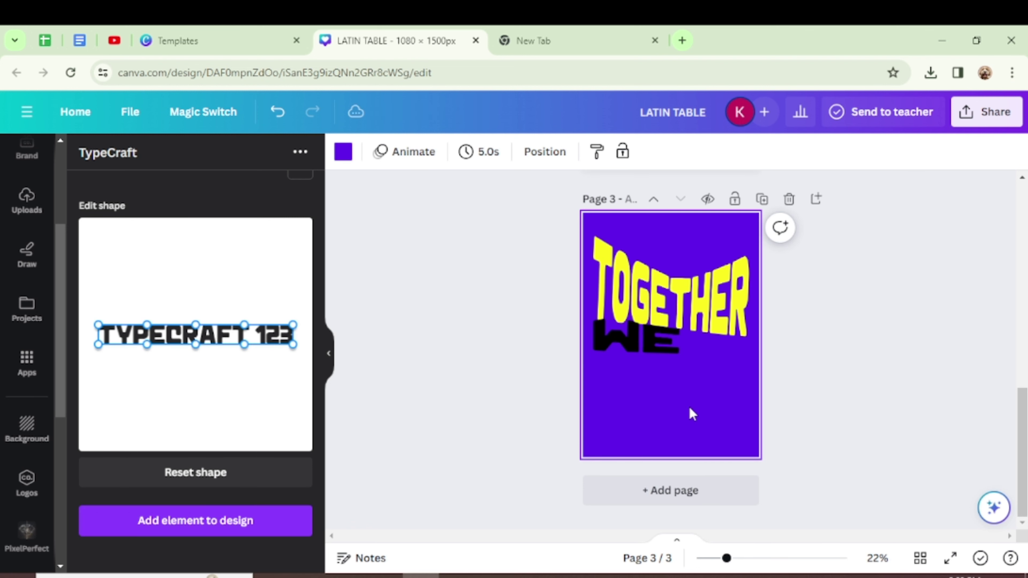
# Step: Replace the default TypeCraft text with RISE for a new element
pyautogui.scroll(6, 194, 365)
pyautogui.click(207, 216)
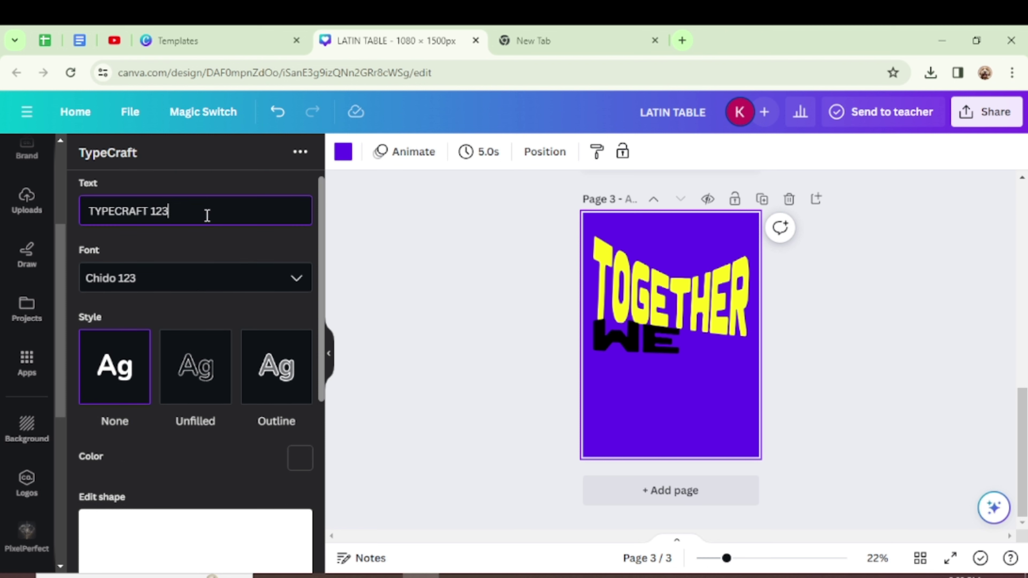
pyautogui.press('BackSpace')
pyautogui.press('BackSpace')
pyautogui.press('BackSpace')
pyautogui.press('BackSpace')
pyautogui.press('BackSpace')
pyautogui.press('BackSpace')
pyautogui.press('BackSpace')
pyautogui.press('BackSpace')
pyautogui.press('BackSpace')
pyautogui.press('BackSpace')
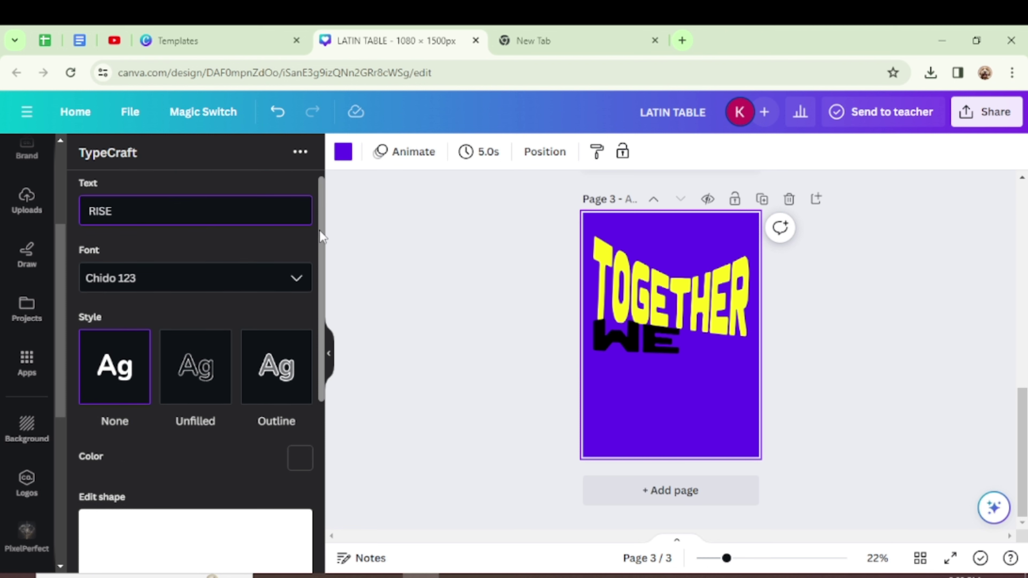
pyautogui.moveTo(319, 230); pyautogui.dragTo(322, 238)
pyautogui.moveTo(322, 386); pyautogui.dragTo(323, 500)
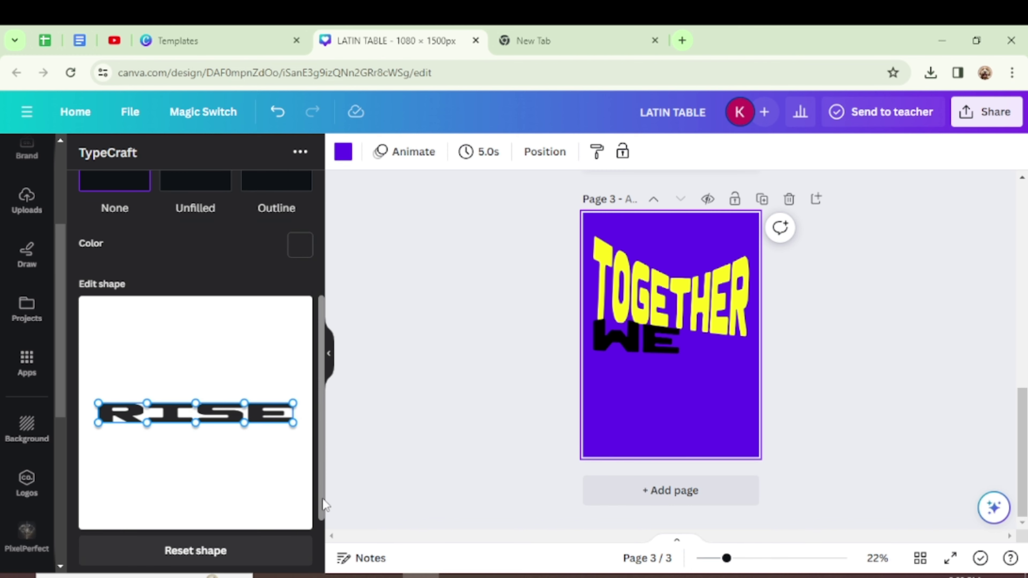
# Step: Set the color of the RISE text to white
pyautogui.scroll(4, 326, 385)
pyautogui.click(301, 405)
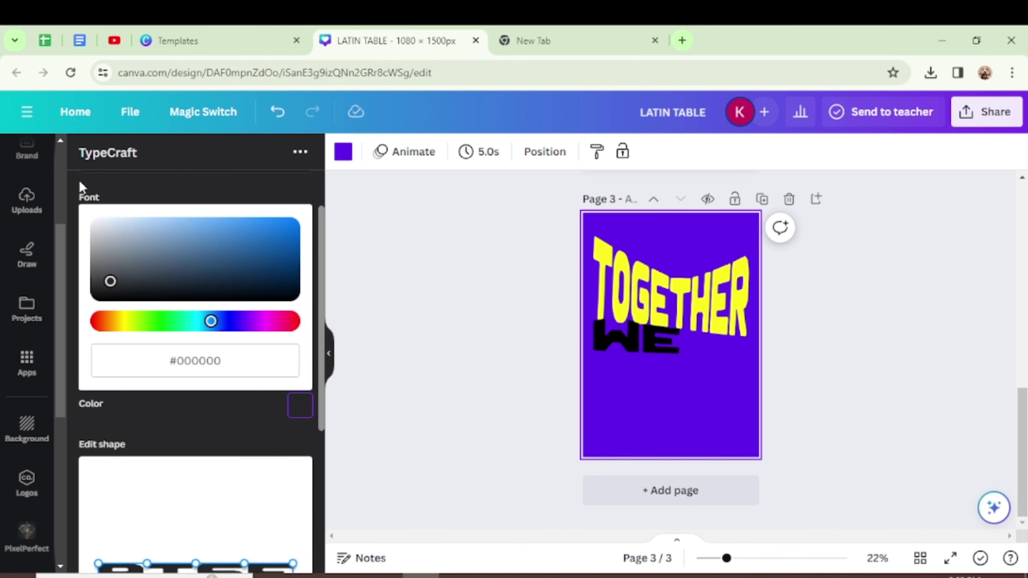
pyautogui.moveTo(92, 215); pyautogui.dragTo(85, 195)
pyautogui.click(85, 195)
# Step: Warp RISE with a slanted taller left side, a top edge rising over the S and E, and a nearly level bottom edge
pyautogui.moveTo(320, 380); pyautogui.dragTo(322, 496)
pyautogui.moveTo(98, 377); pyautogui.dragTo(90, 395)
pyautogui.moveTo(98, 358); pyautogui.dragTo(151, 346)
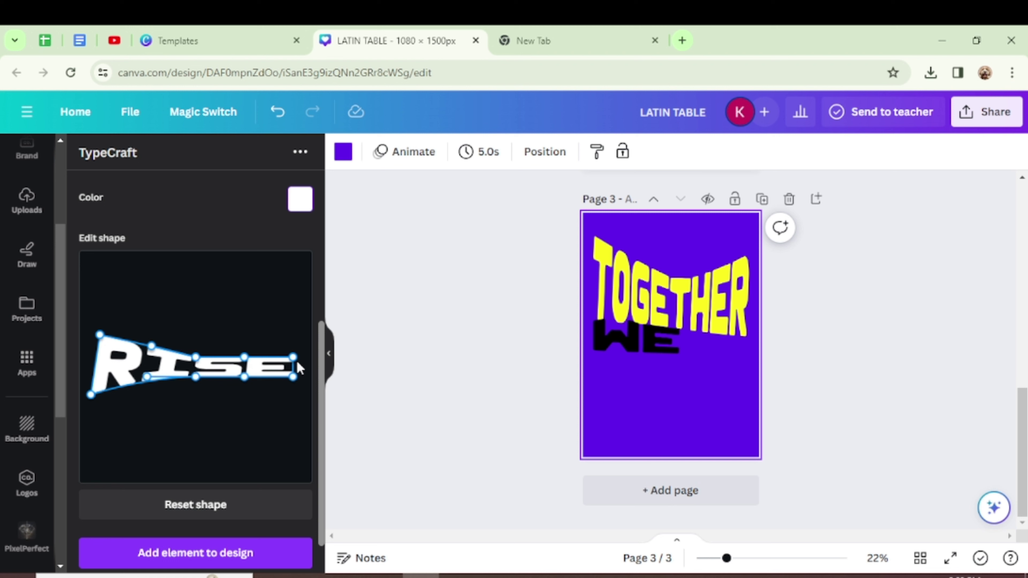
pyautogui.moveTo(293, 356); pyautogui.dragTo(295, 299)
pyautogui.moveTo(244, 357); pyautogui.dragTo(247, 327)
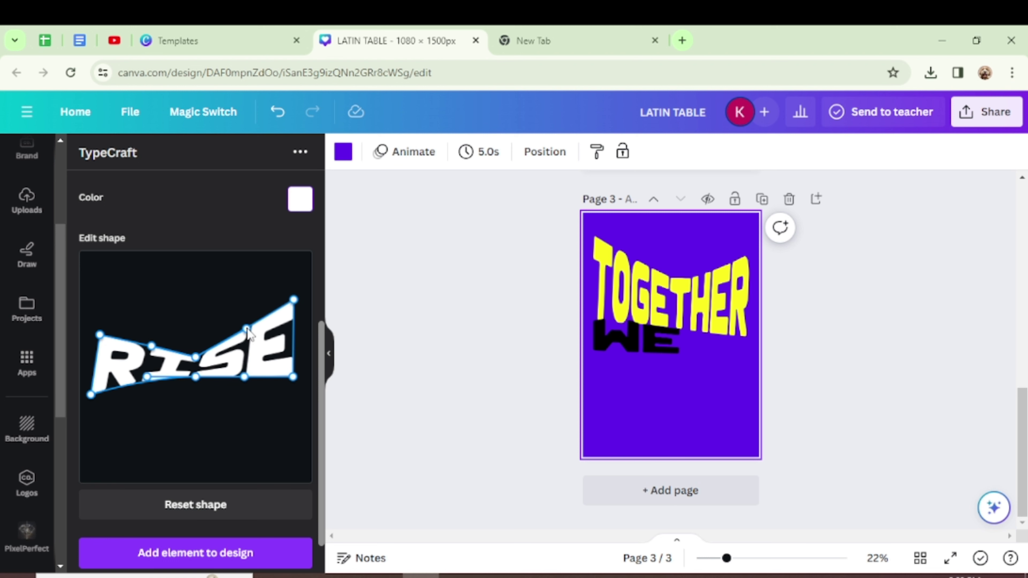
pyautogui.moveTo(195, 358); pyautogui.dragTo(191, 335)
pyautogui.moveTo(242, 301); pyautogui.dragTo(288, 304)
pyautogui.moveTo(145, 322); pyautogui.dragTo(144, 337)
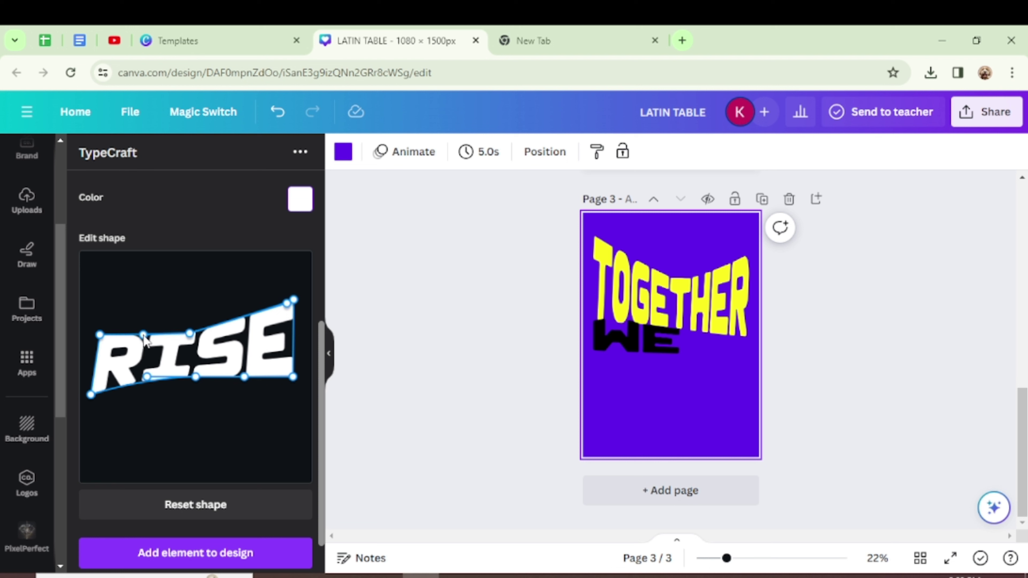
pyautogui.moveTo(147, 378); pyautogui.dragTo(257, 391)
pyautogui.moveTo(191, 388); pyautogui.dragTo(192, 397)
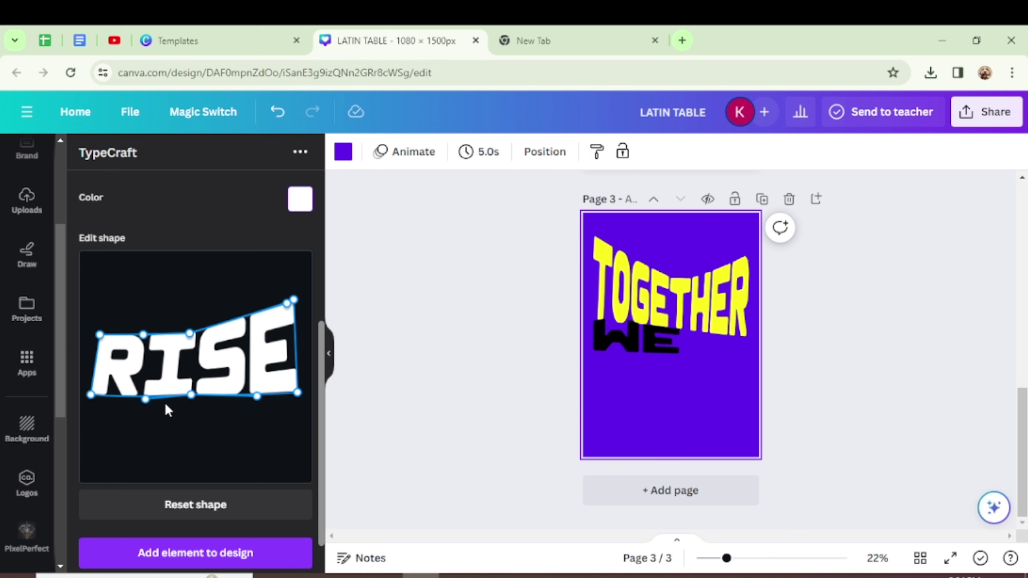
# Step: Add the warped RISE text to page 3 and enlarge it beneath WE to nearly the page width
pyautogui.click(195, 553)
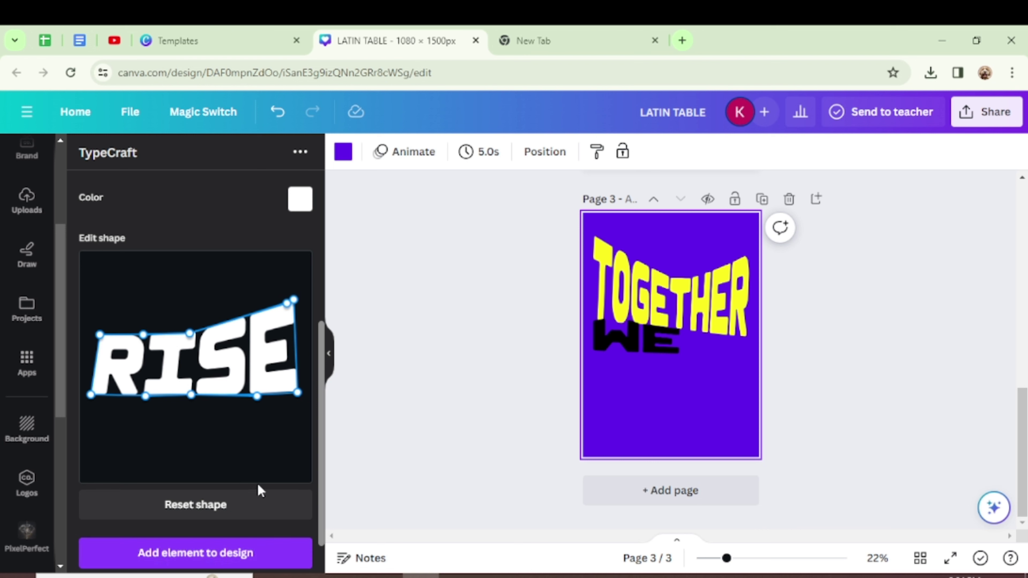
pyautogui.scroll(-1, 329, 407)
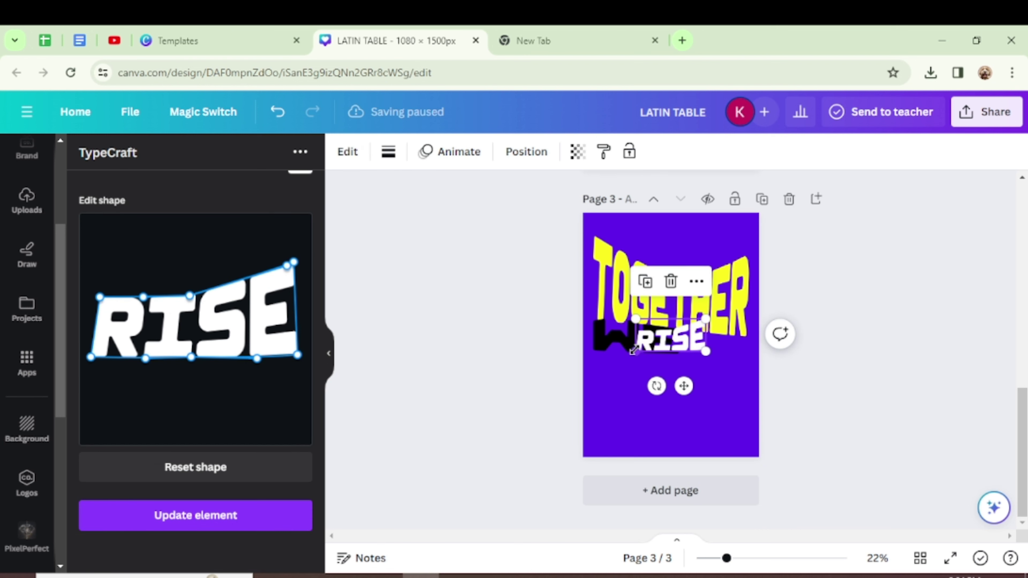
pyautogui.moveTo(633, 350)
pyautogui.mouseDown()
pyautogui.moveTo(590, 422)
pyautogui.moveTo(641, 367)
pyautogui.mouseUp()
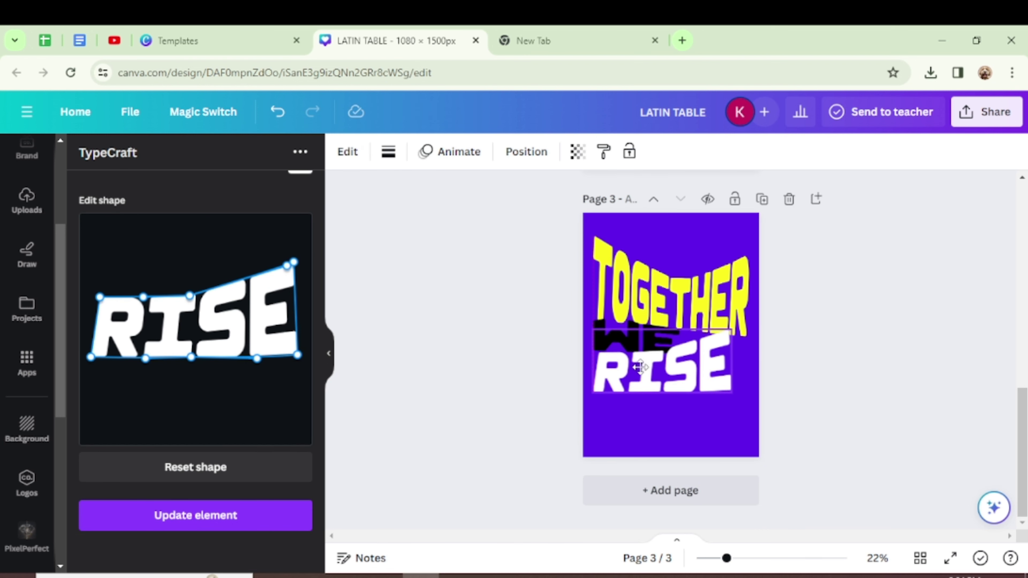
pyautogui.moveTo(732, 392); pyautogui.dragTo(751, 407)
pyautogui.moveTo(719, 376); pyautogui.dragTo(710, 380)
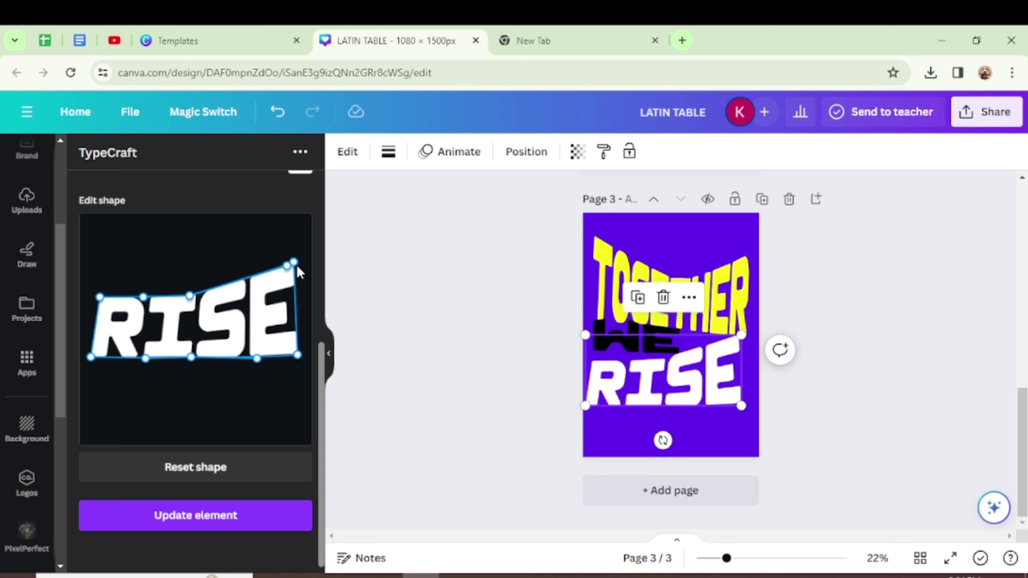
# Step: Lower the top-right corner of RISE, bulge its top edge over the S and E, and update the element
pyautogui.moveTo(287, 265); pyautogui.dragTo(297, 276)
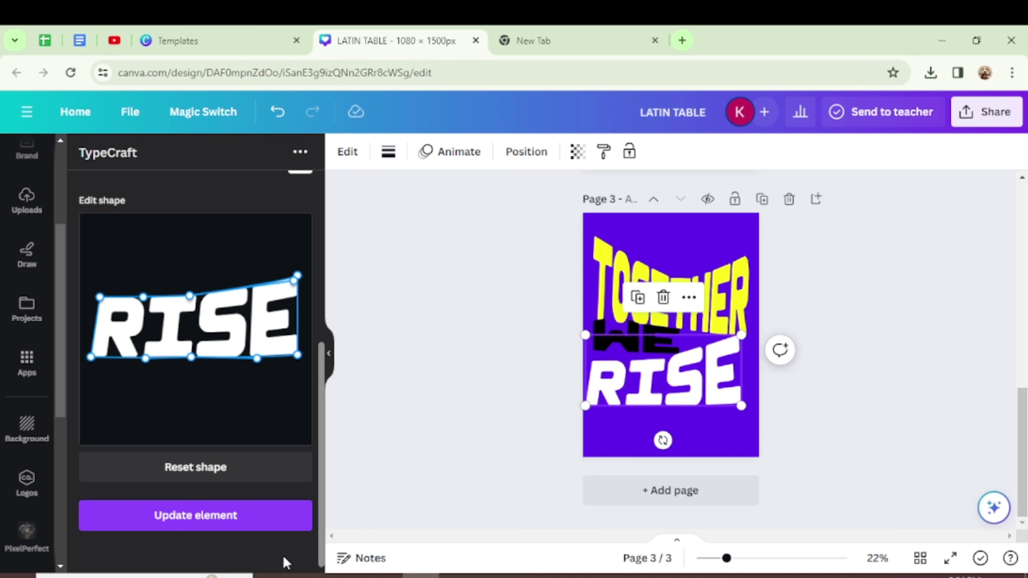
pyautogui.click(143, 517)
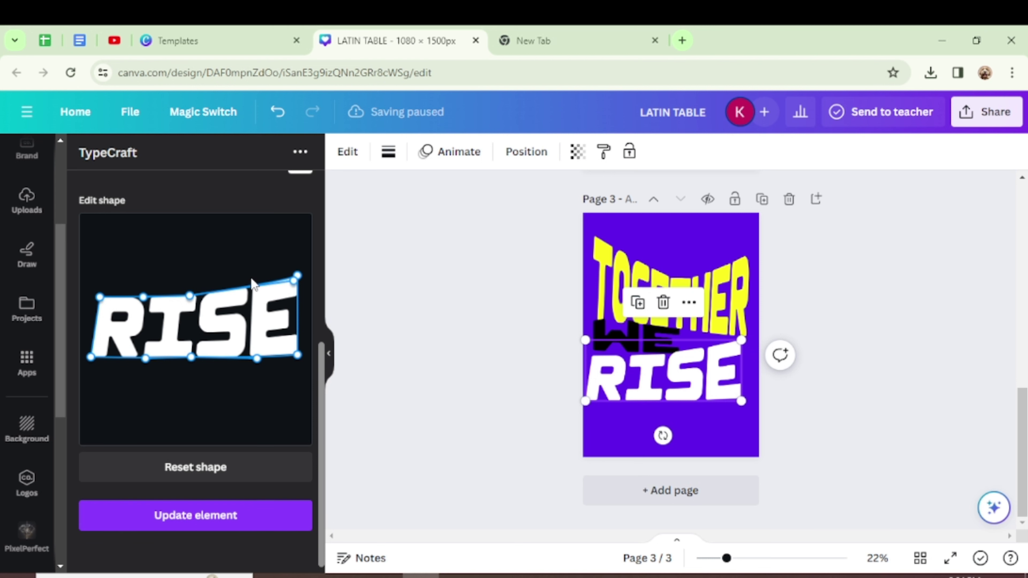
pyautogui.moveTo(251, 280); pyautogui.dragTo(235, 259)
pyautogui.click(200, 520)
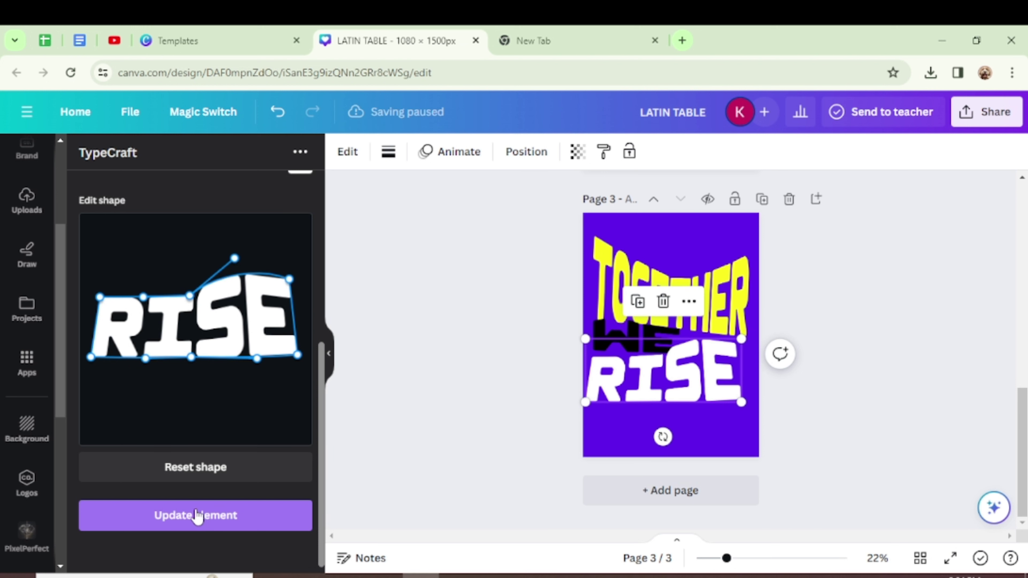
# Step: Resize RISE to nearly the page width and move it down to leave room for WE
pyautogui.moveTo(599, 399)
pyautogui.mouseDown()
pyautogui.moveTo(613, 397)
pyautogui.moveTo(594, 415)
pyautogui.moveTo(585, 410)
pyautogui.mouseUp()
pyautogui.moveTo(634, 380)
pyautogui.mouseDown()
pyautogui.moveTo(643, 379)
pyautogui.moveTo(639, 395)
pyautogui.mouseUp()
pyautogui.moveTo(759, 418); pyautogui.dragTo(750, 414)
pyautogui.moveTo(673, 395); pyautogui.dragTo(677, 395)
# Step: Move WE down, shrink it slightly, and fit it above the R and I of RISE
pyautogui.click(672, 352)
pyautogui.click(673, 356)
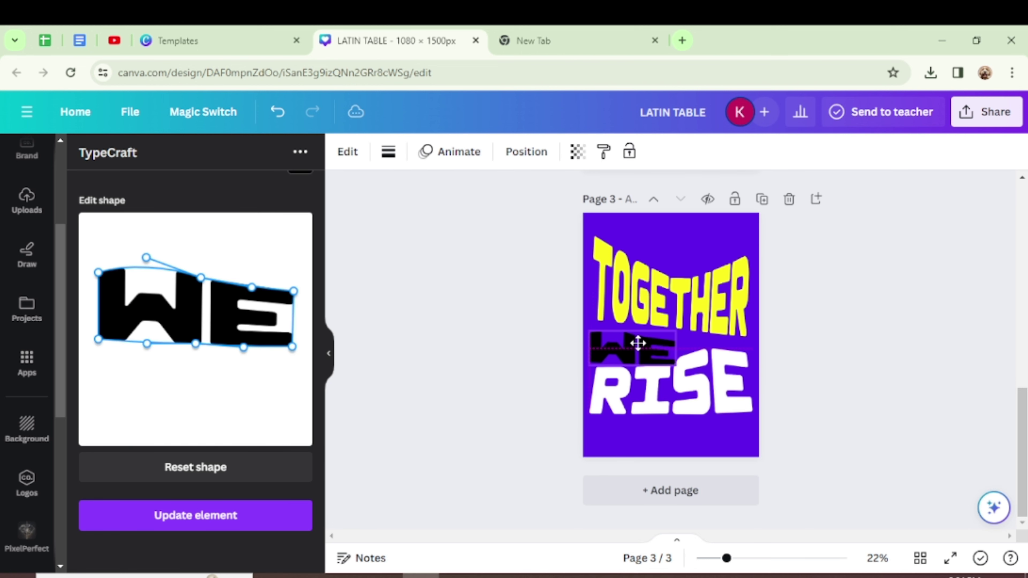
pyautogui.moveTo(589, 331); pyautogui.dragTo(600, 335)
pyautogui.moveTo(638, 346); pyautogui.dragTo(632, 346)
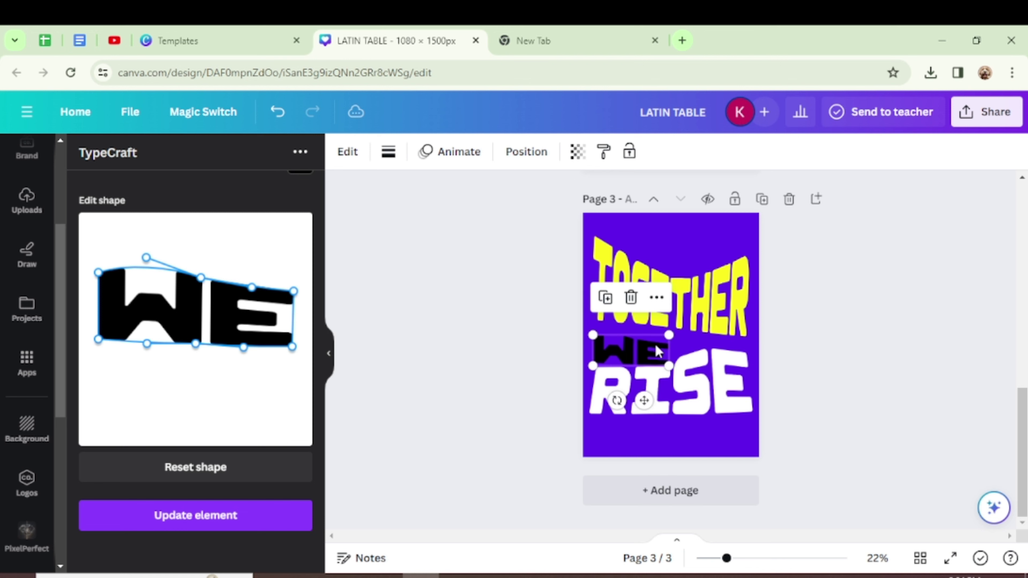
# Step: Move TOGETHER down to close the gap above WE and RISE
pyautogui.click(885, 364)
pyautogui.moveTo(714, 313); pyautogui.dragTo(714, 326)
pyautogui.click(862, 372)
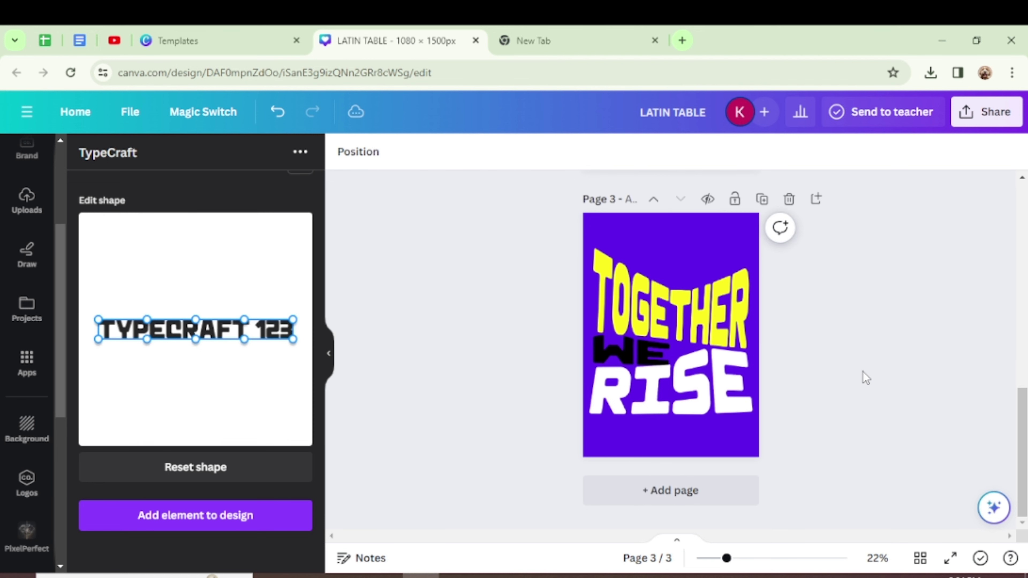
pyautogui.click(679, 408)
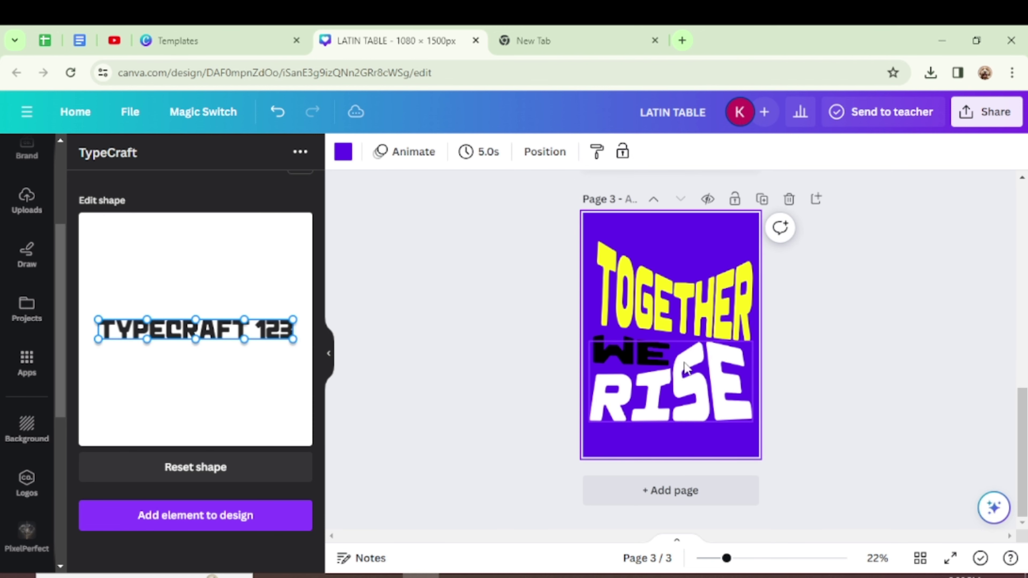
# Step: Search the graphics elements for "together" and add the two interlocking rings to page 3
pyautogui.scroll(3, 58, 256)
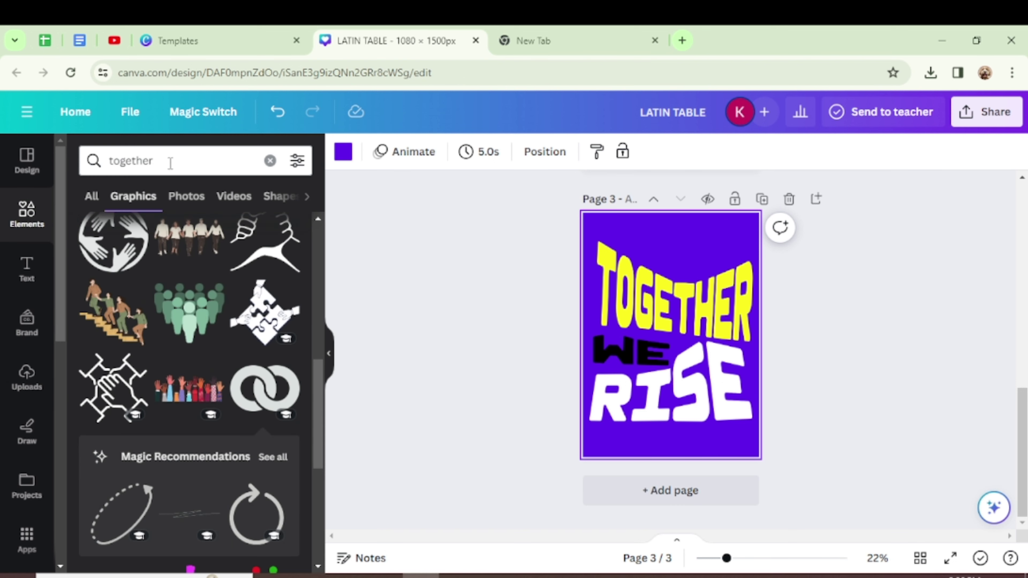
pyautogui.click(270, 161)
pyautogui.write('TOGETHER')
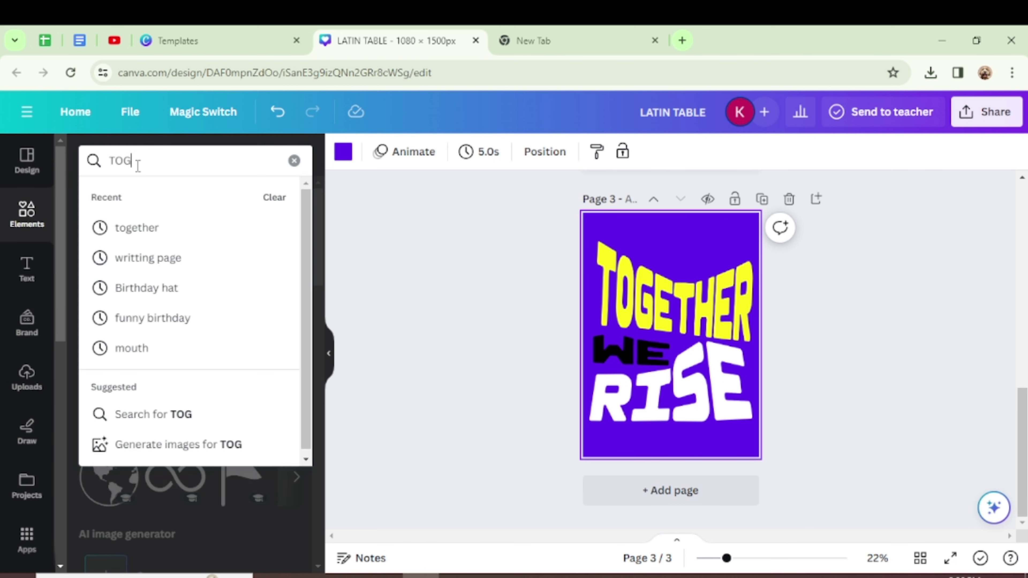
pyautogui.click(118, 230)
pyautogui.click(286, 282)
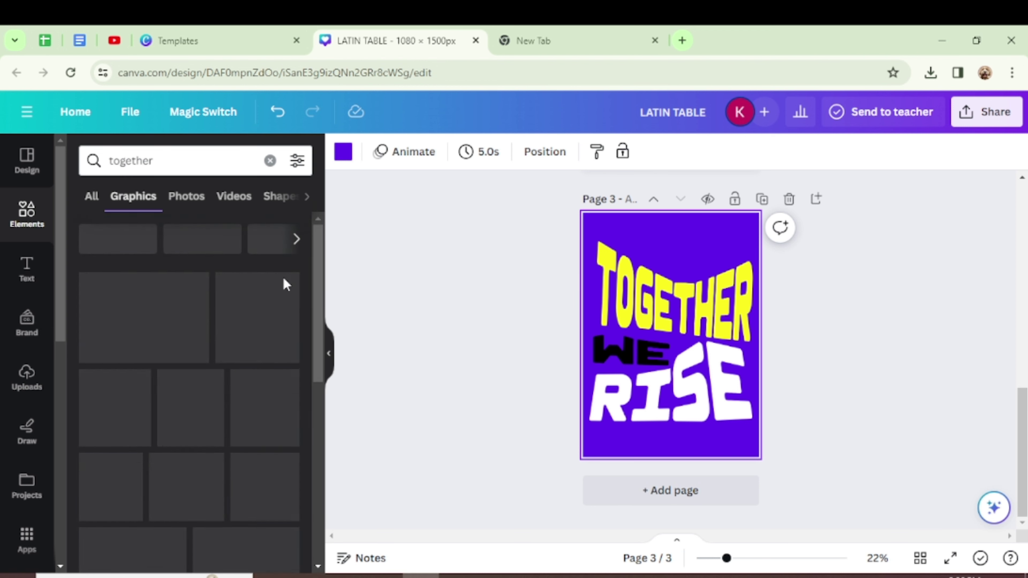
pyautogui.moveTo(316, 266); pyautogui.dragTo(322, 384)
pyautogui.click(276, 417)
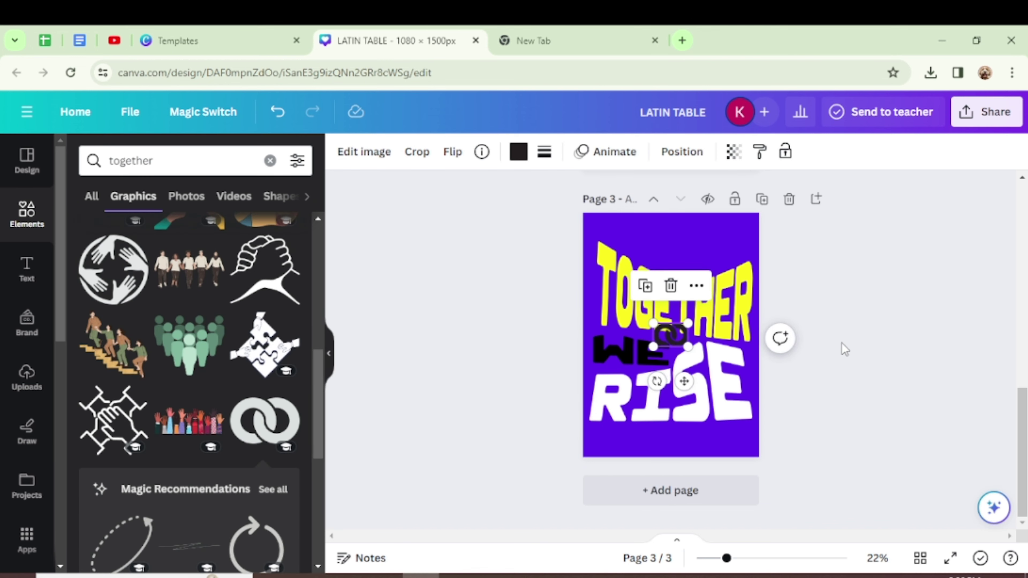
# Step: Place the rings enlarged above the dip in TOGETHER and set their color to black (#000000)
pyautogui.moveTo(670, 336); pyautogui.dragTo(685, 256)
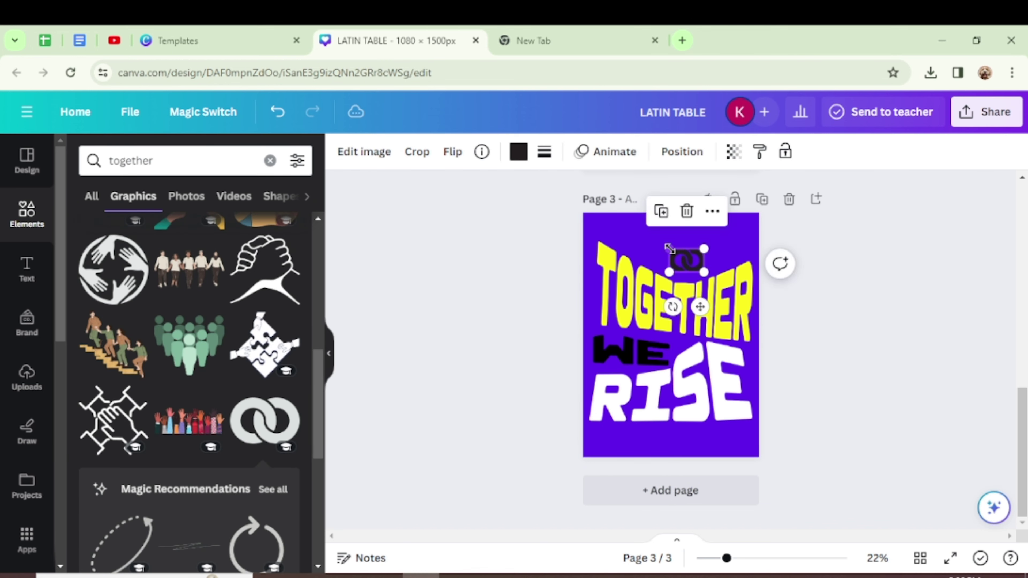
pyautogui.click(519, 152)
pyautogui.click(82, 242)
pyautogui.moveTo(98, 345); pyautogui.dragTo(66, 369)
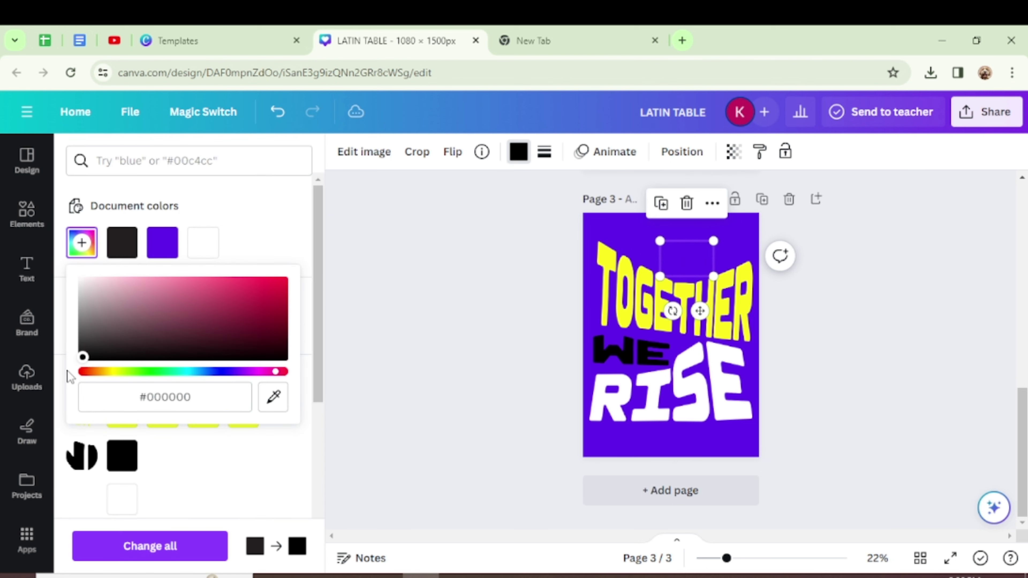
pyautogui.click(854, 413)
pyautogui.click(856, 418)
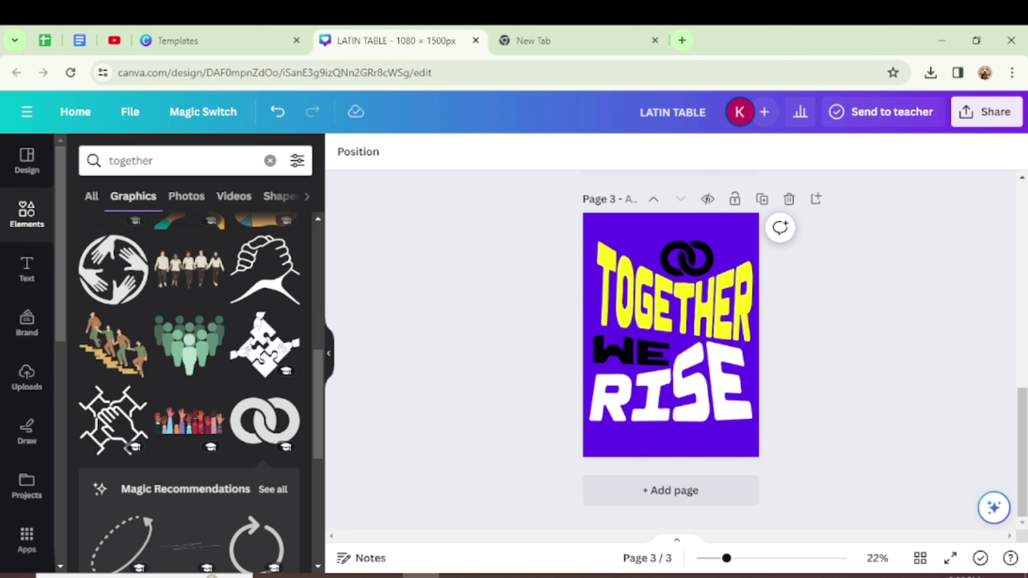
# Step: Download the page 3 design as a PNG with a transparent background
pyautogui.click(976, 113)
pyautogui.click(869, 501)
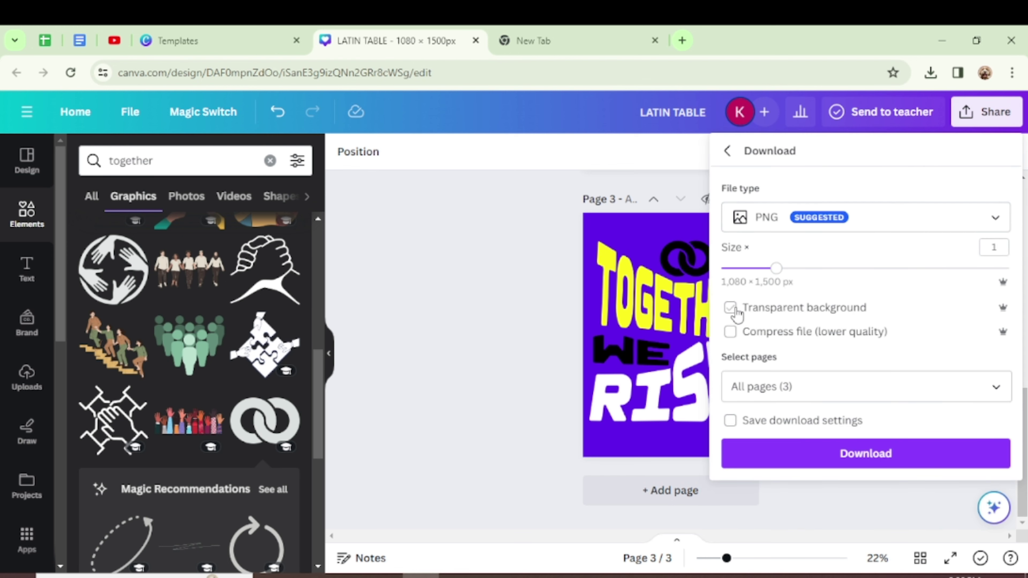
pyautogui.click(861, 455)
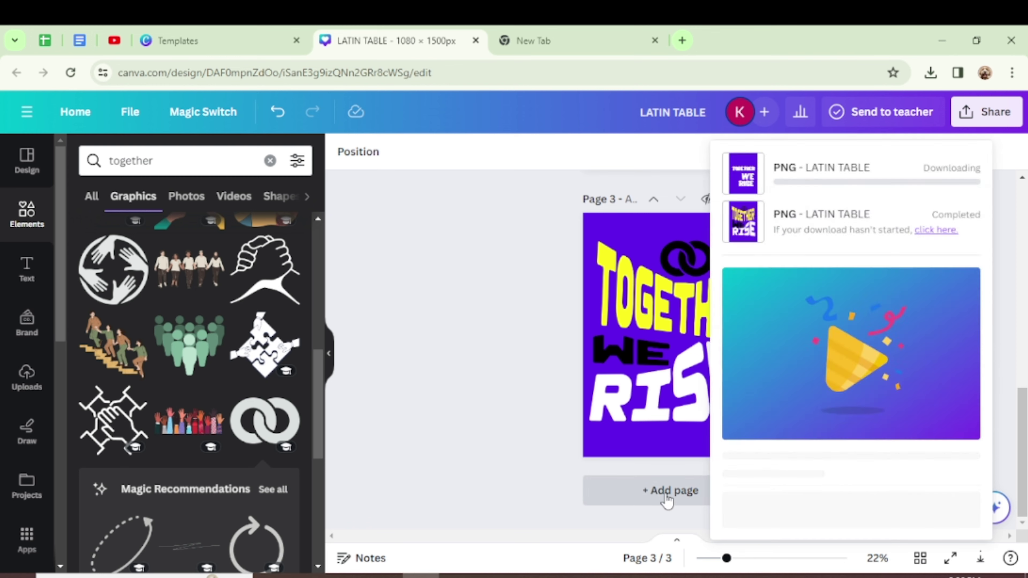
# Step: Add a fourth page and upload the LATIN TABLE PNG from the Downloads folder
pyautogui.click(667, 491)
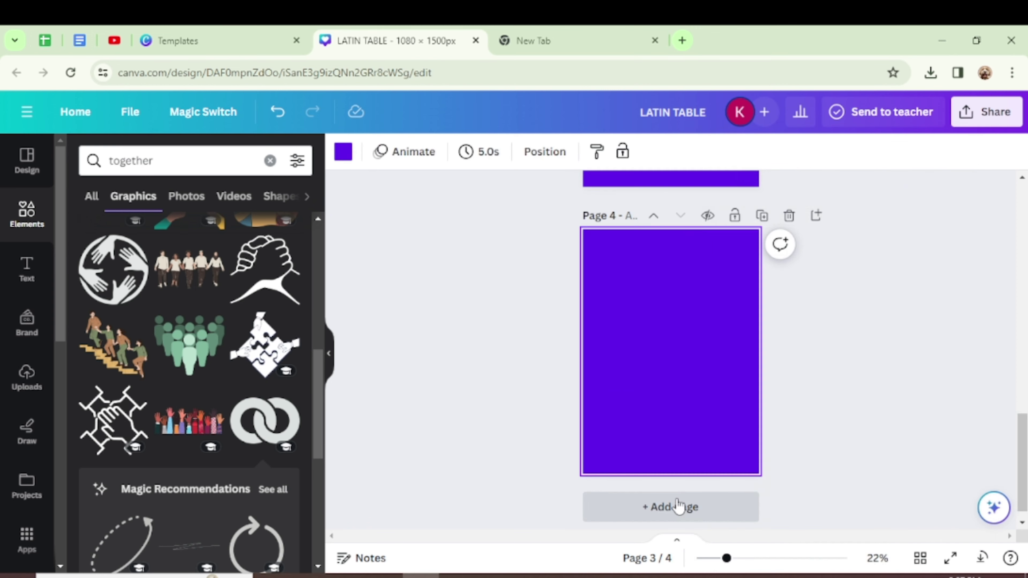
pyautogui.click(16, 385)
pyautogui.click(191, 199)
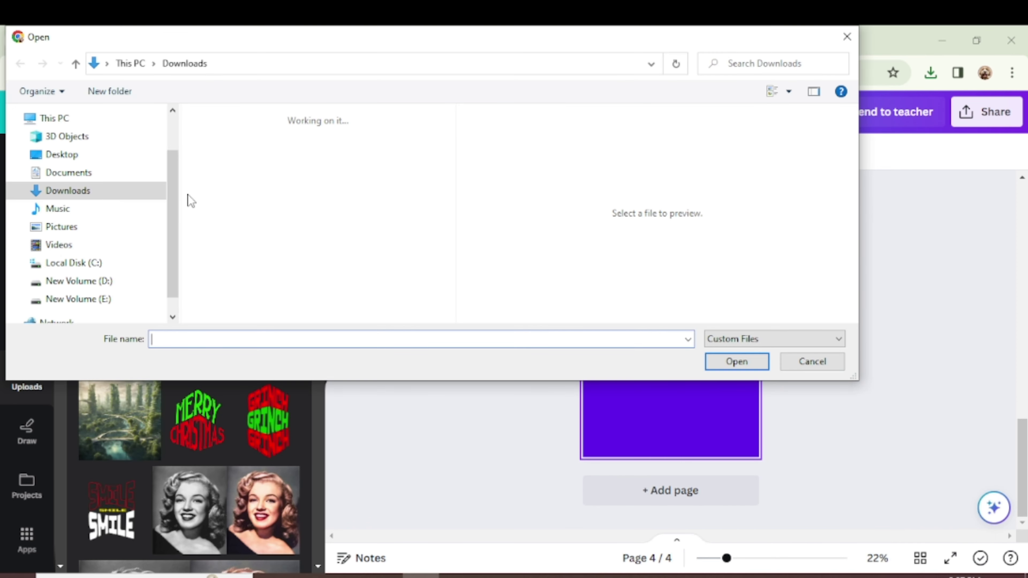
pyautogui.click(261, 153)
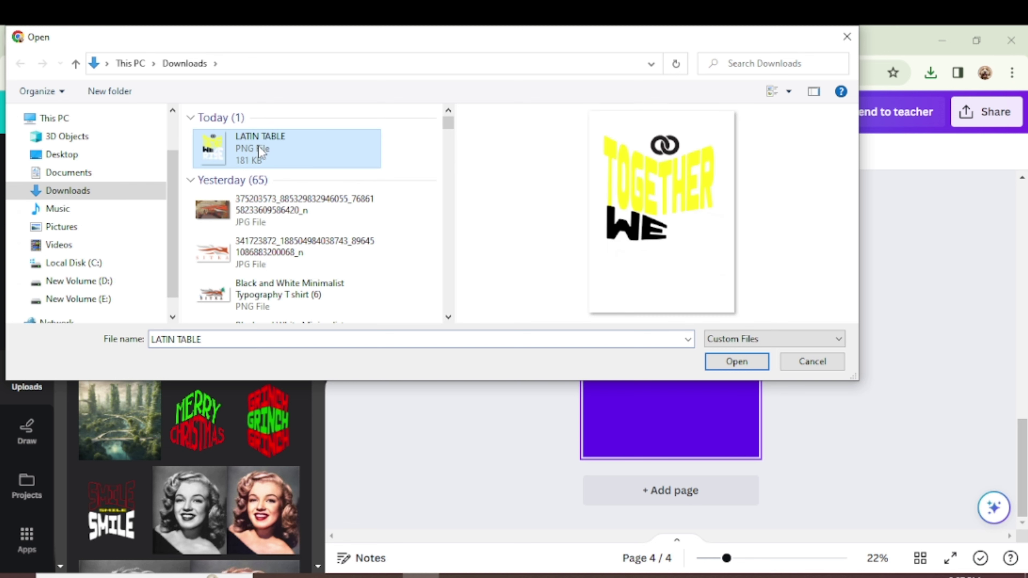
pyautogui.click(735, 362)
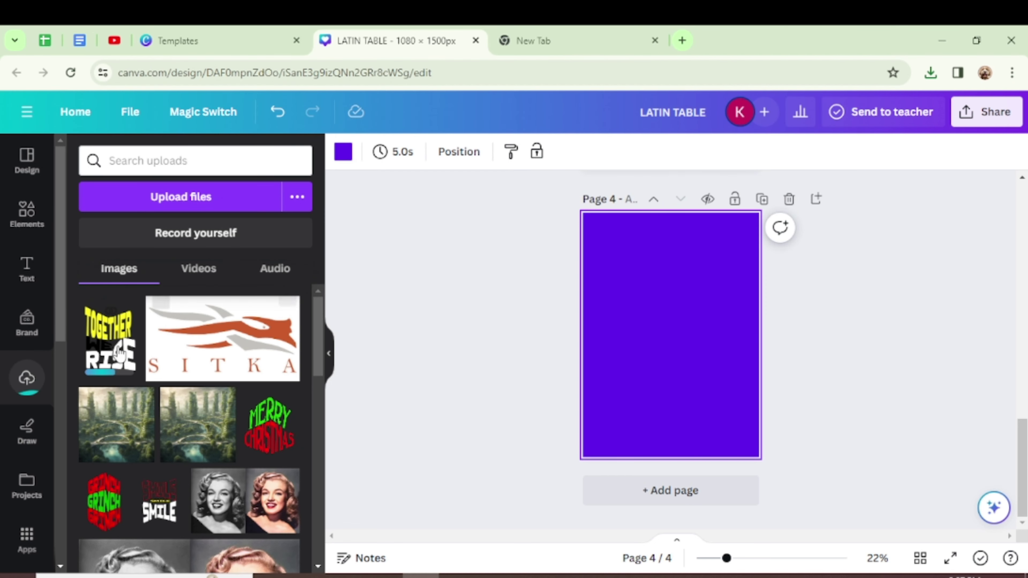
# Step: Place the uploaded TOGETHER WE RISE image on page 4 and enlarge it to nearly fill the page
pyautogui.click(970, 359)
pyautogui.click(664, 362)
pyautogui.moveTo(729, 254); pyautogui.dragTo(769, 198)
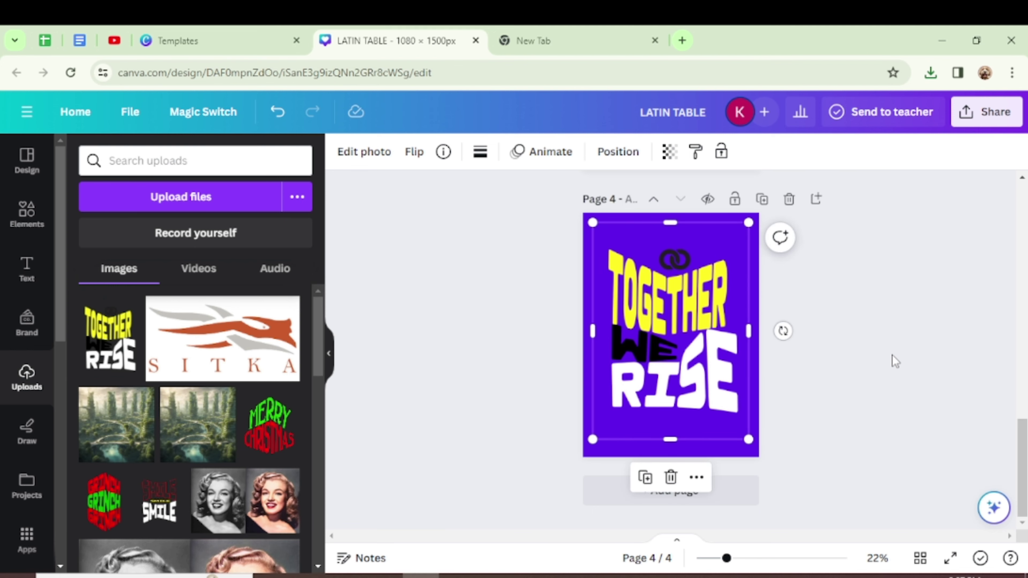